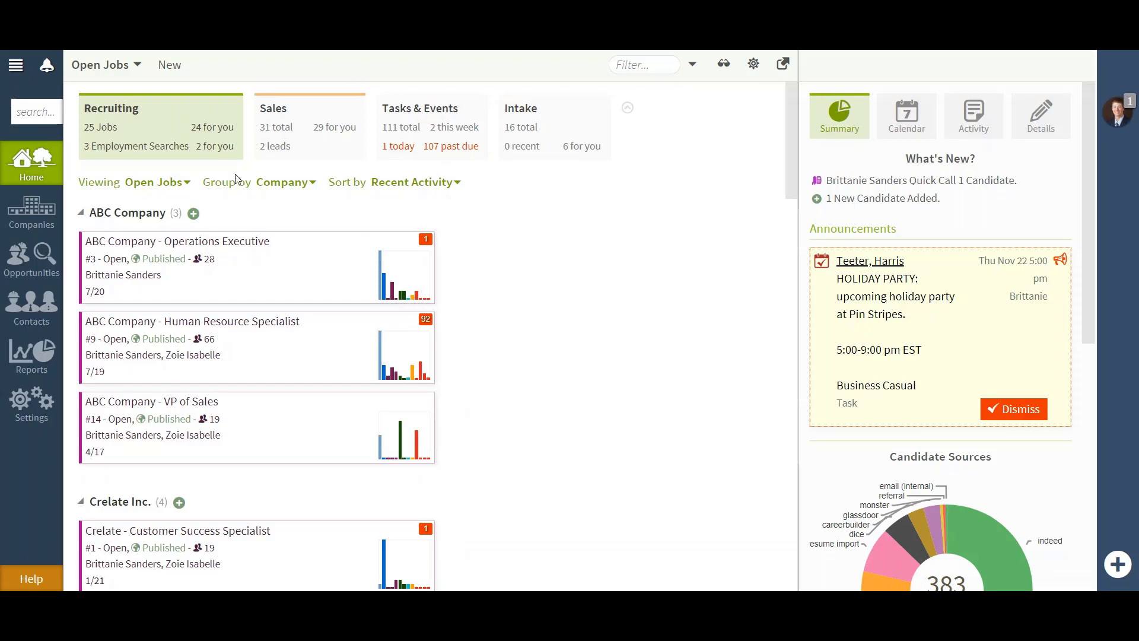
Open Crelate's Settings and go to Portal under Basic Set Up
left_click(42, 415)
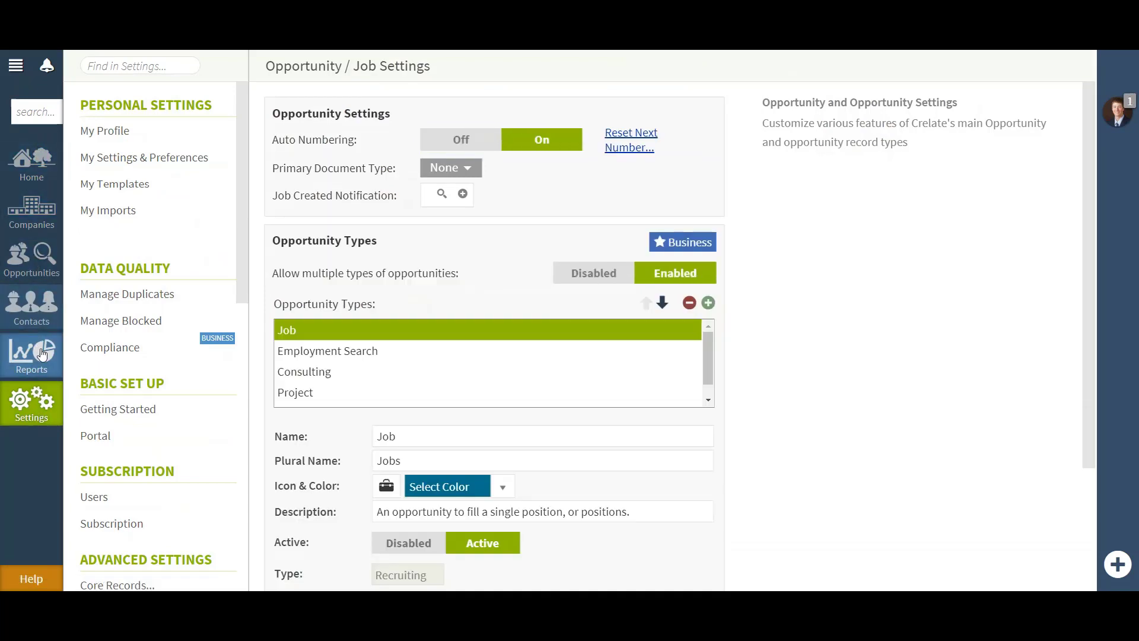
scroll(134, 395, "down", 5)
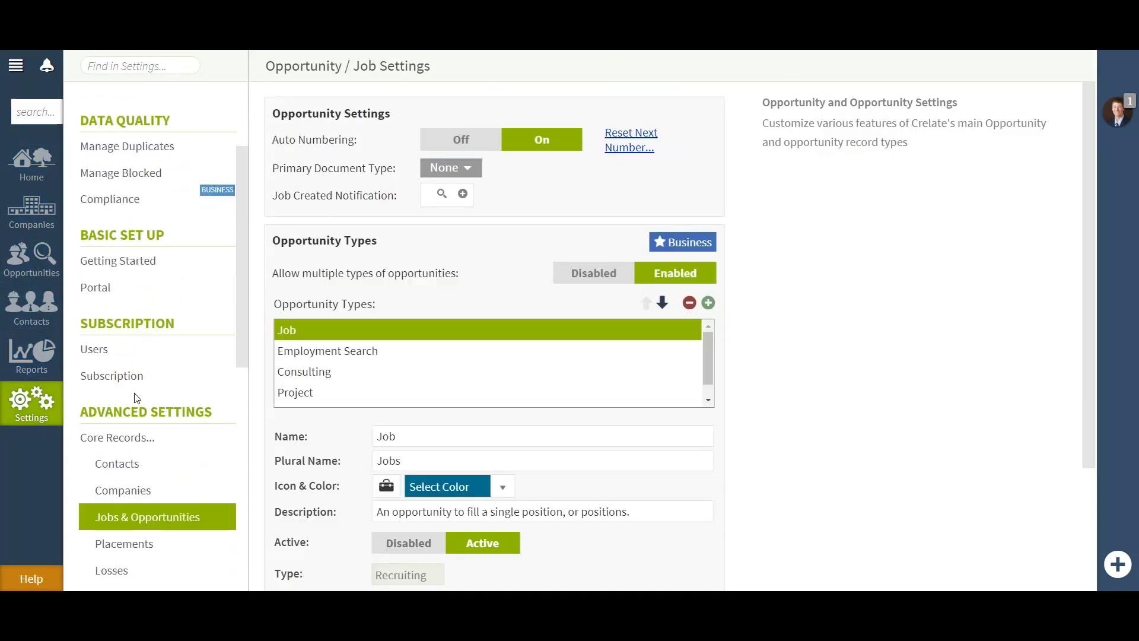
scroll(135, 398, "up", 5)
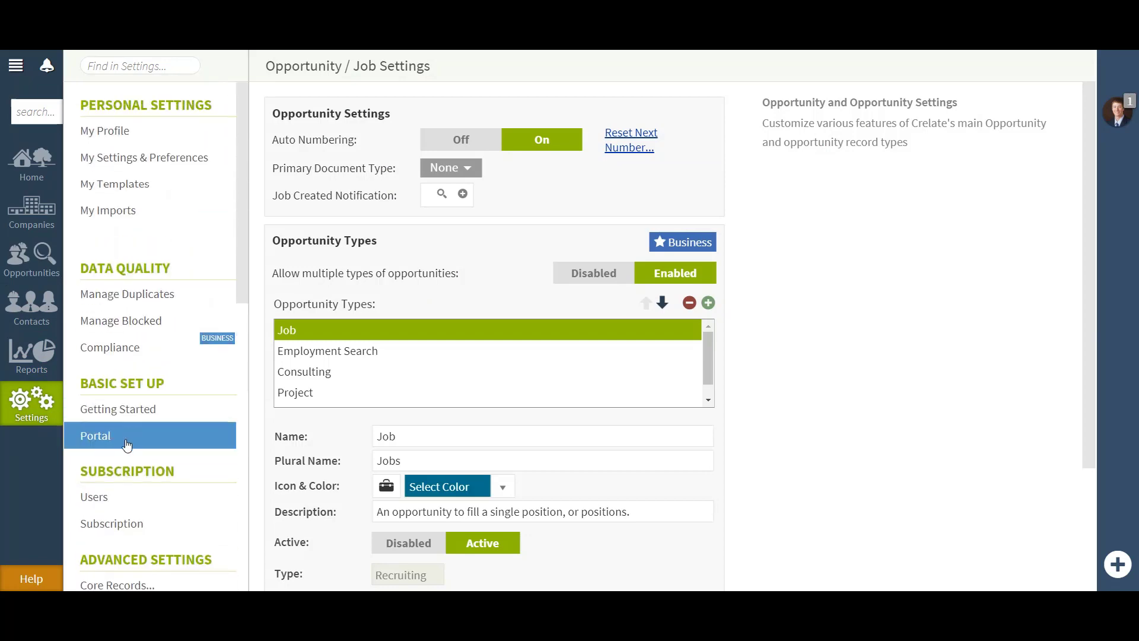
left_click(127, 445)
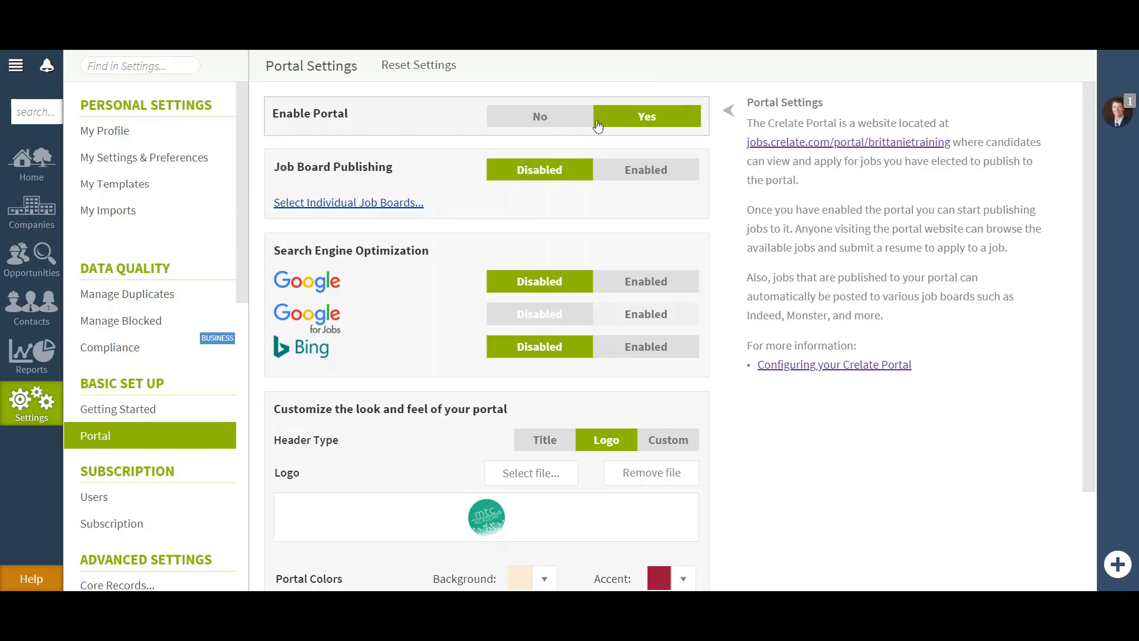
Preview the live job listings on the jobs.crelate.com portal
left_click(781, 146)
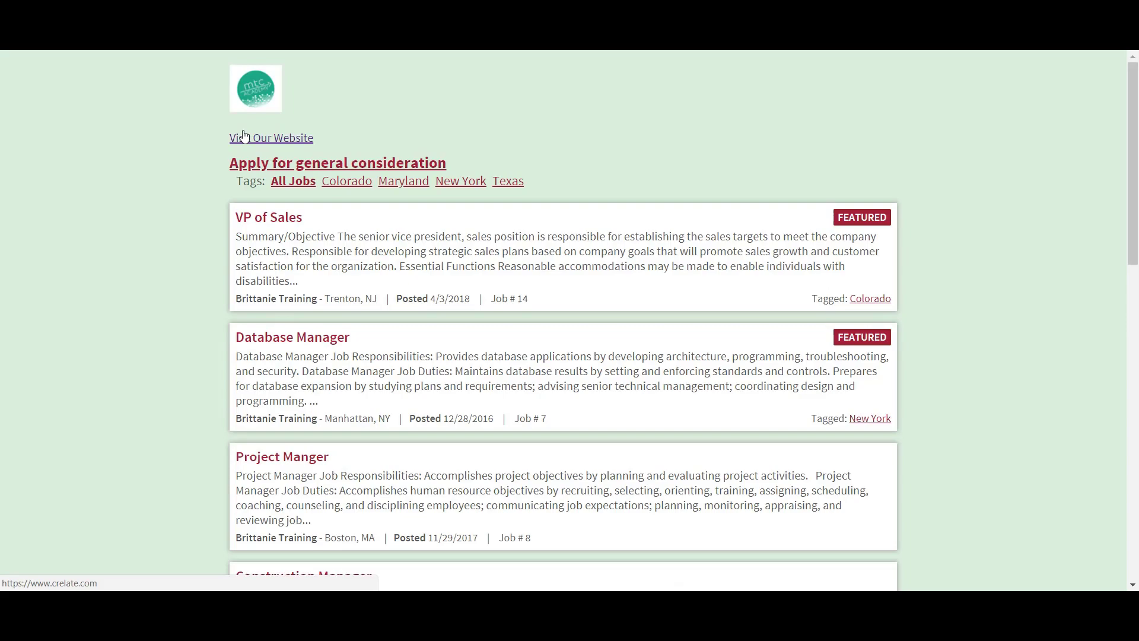
scroll(243, 136, "down", 6)
scroll(243, 135, "up", 5)
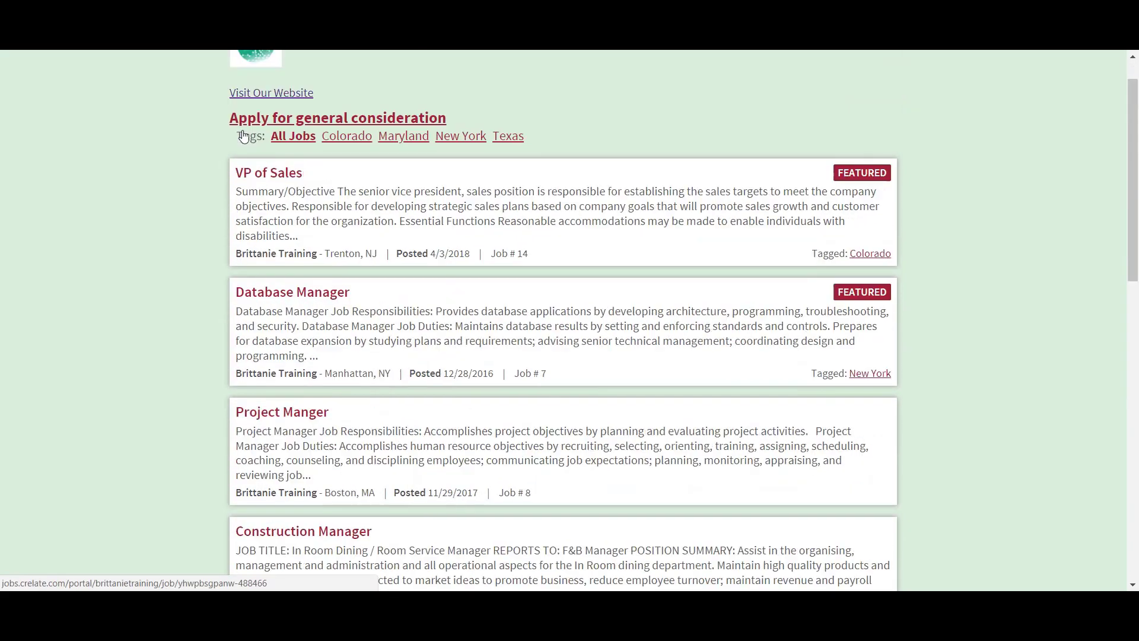
scroll(243, 136, "up", 1)
Return to Portal Settings and bring the Header Type options into view
key("ctrl+w")
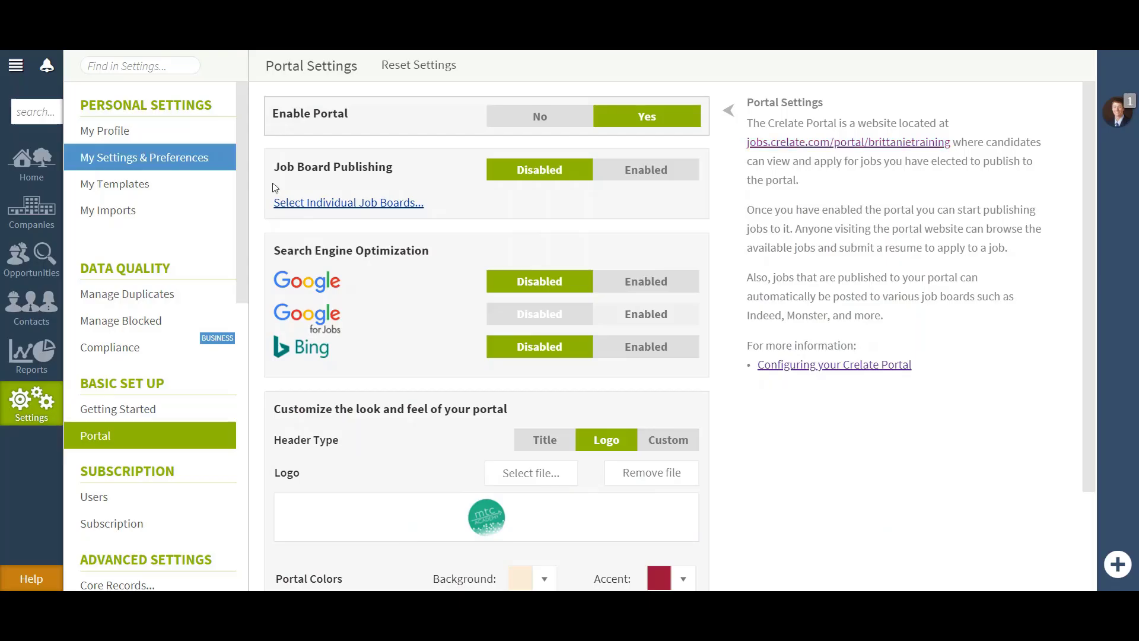
scroll(532, 302, "down", 2)
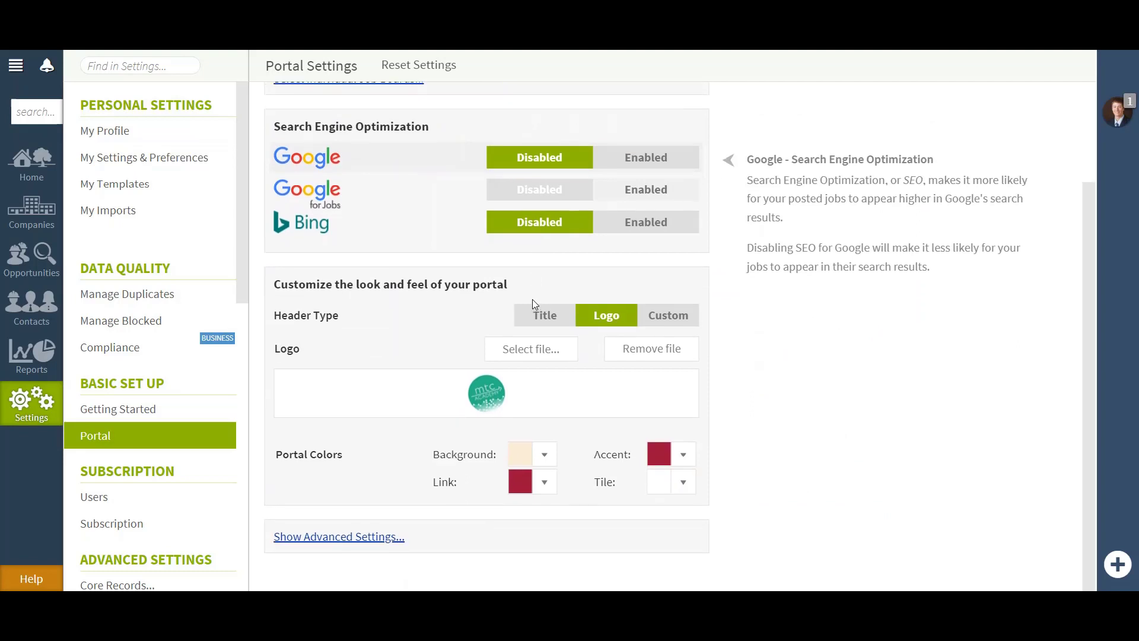
mouse_move(572, 498)
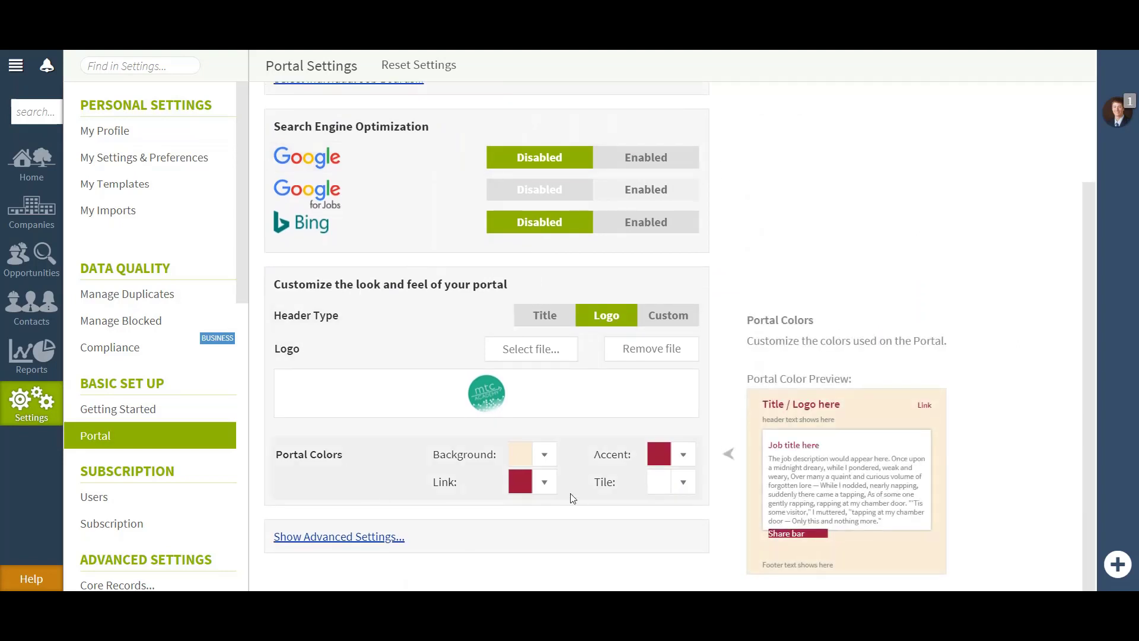
mouse_move(443, 266)
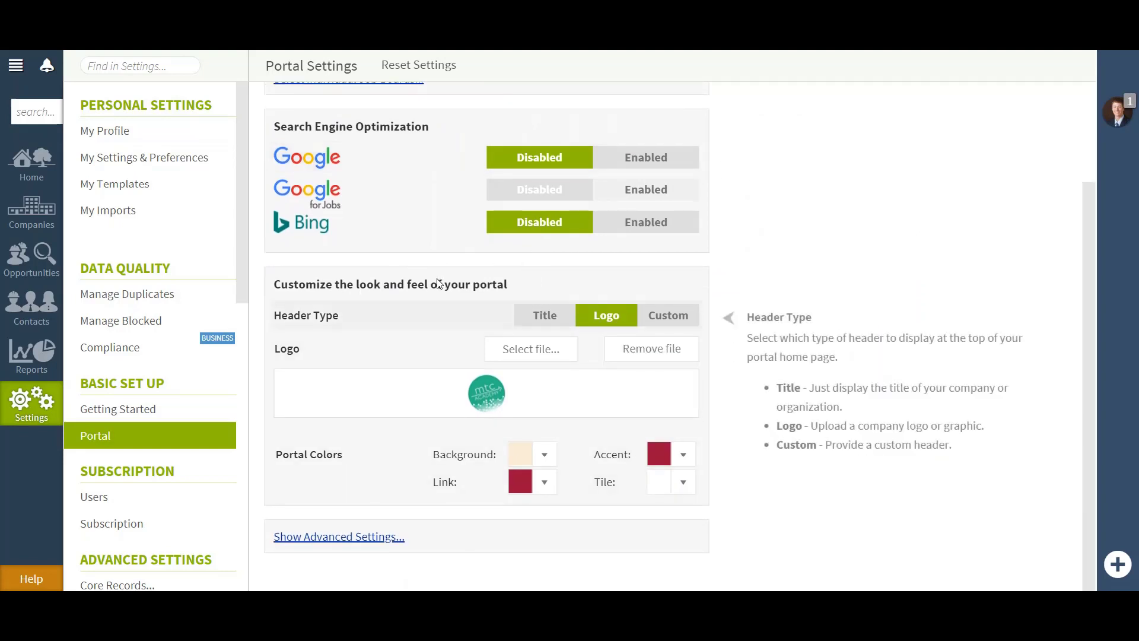
Try the Title and Custom header types, cancel the raw HTML editor, then keep Logo
left_click(543, 315)
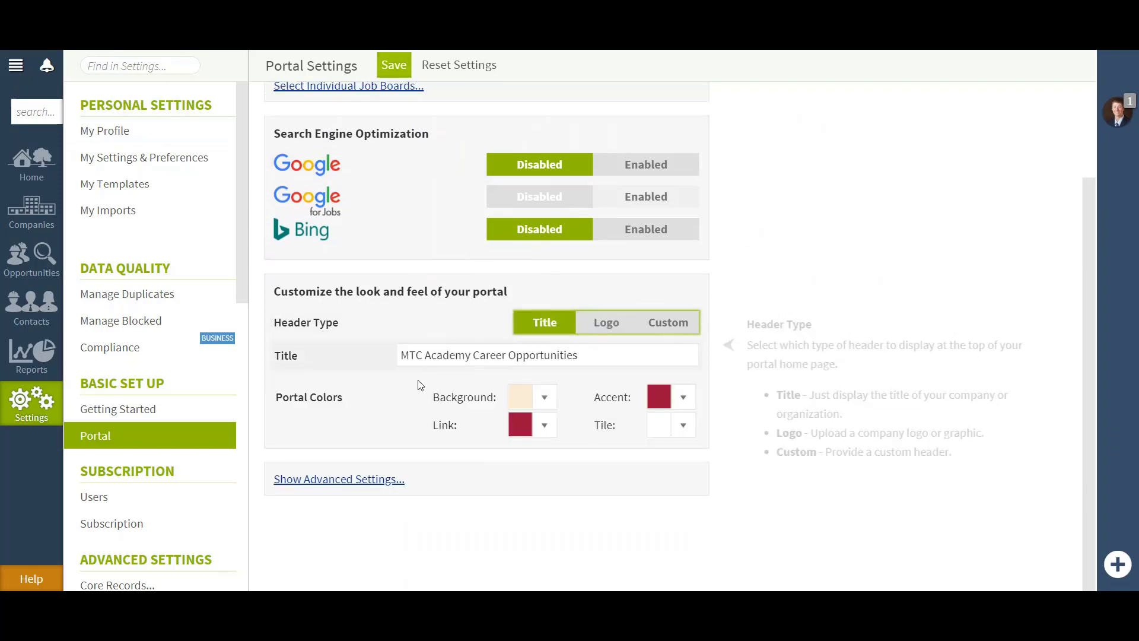
left_click(599, 323)
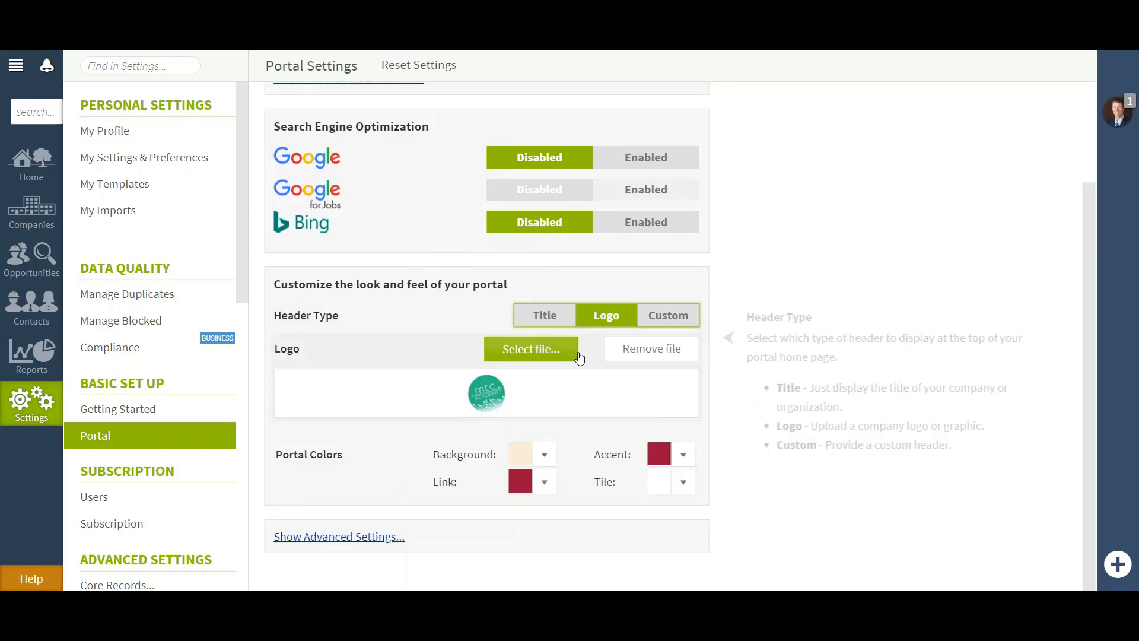
left_click(668, 315)
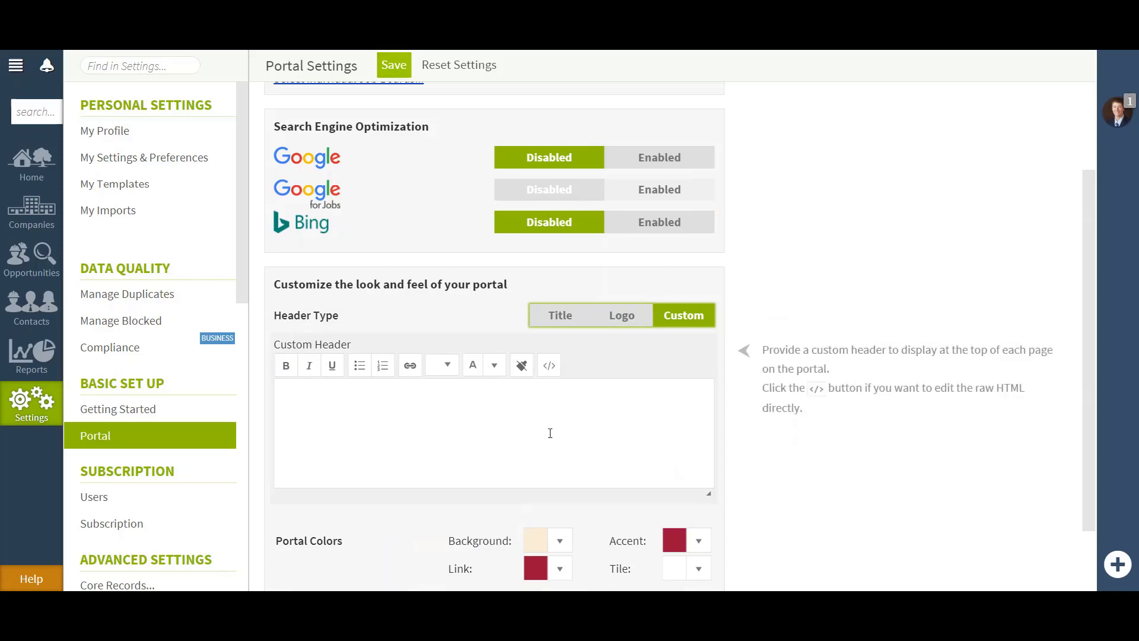
left_click(552, 373)
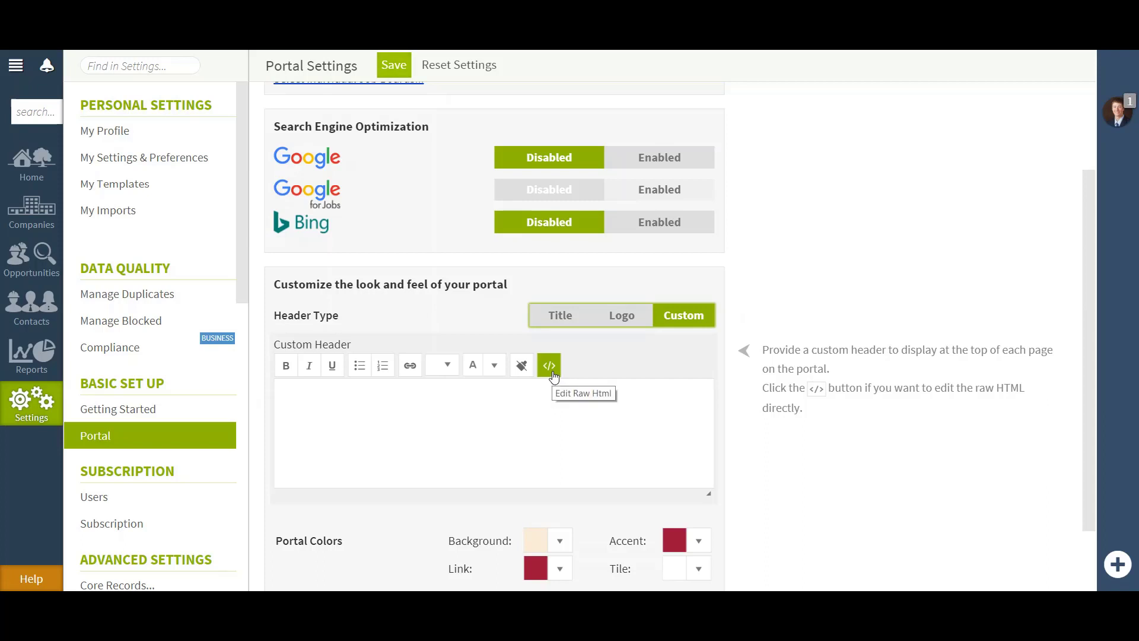
left_click(551, 372)
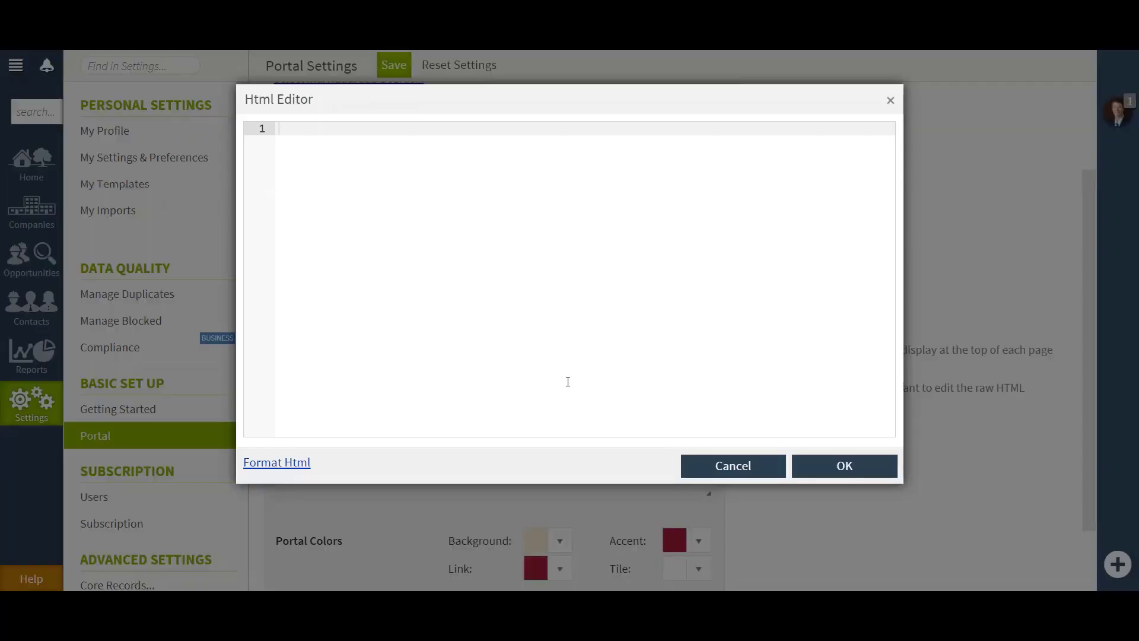
left_click(700, 476)
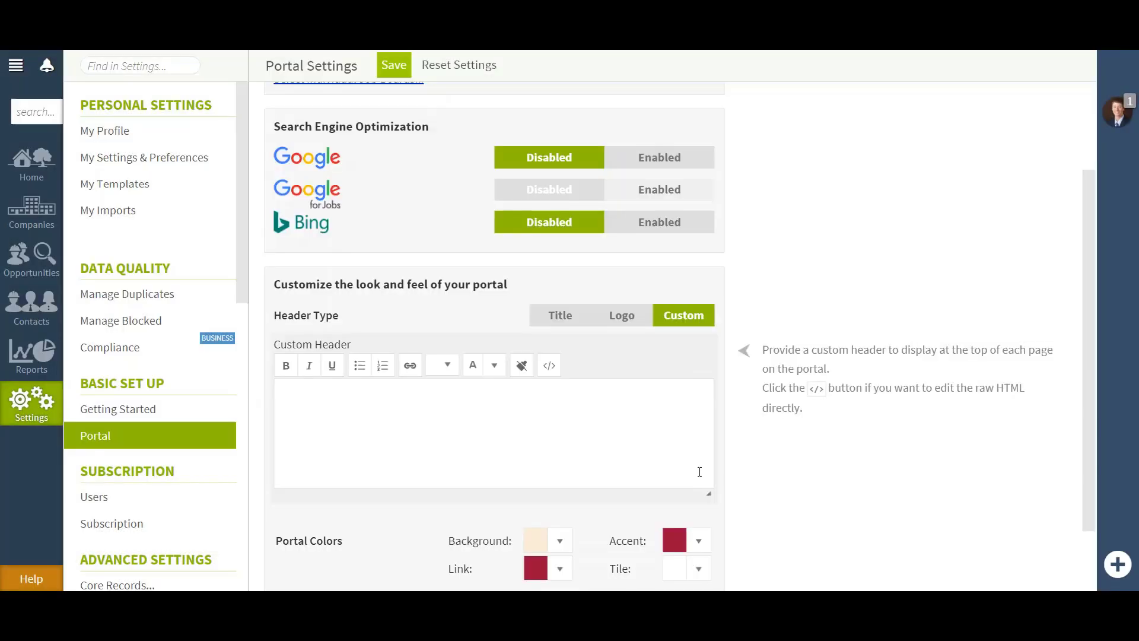
left_click(635, 321)
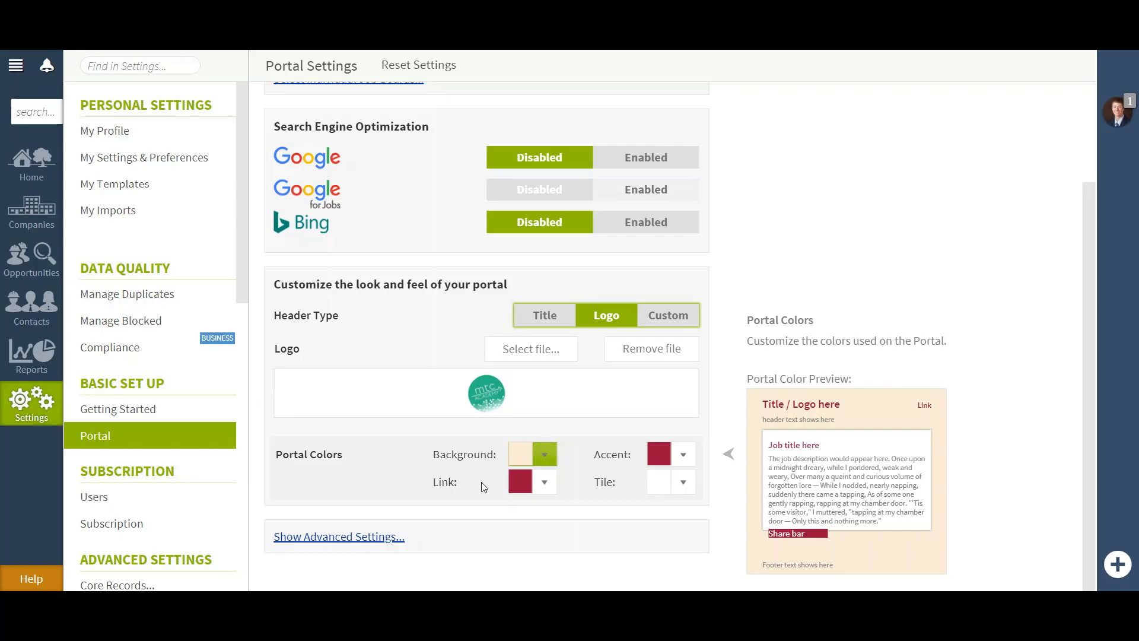
Expand Show Advanced Settings and review required fields, job display options and footer
left_click(386, 537)
scroll(453, 504, "down", 5)
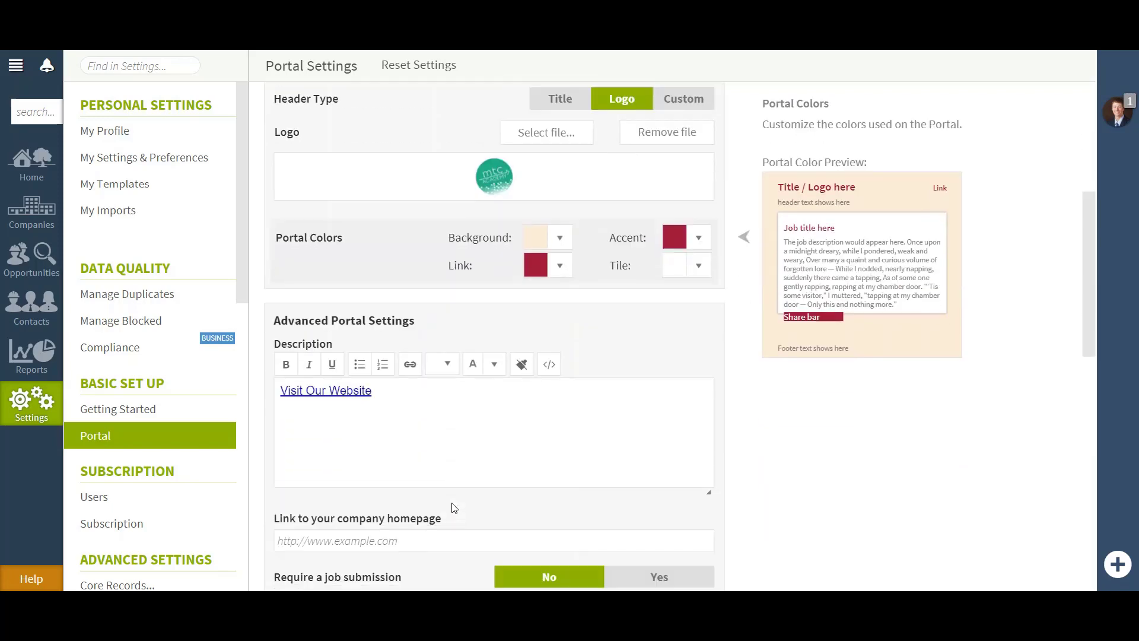
scroll(455, 503, "down", 5)
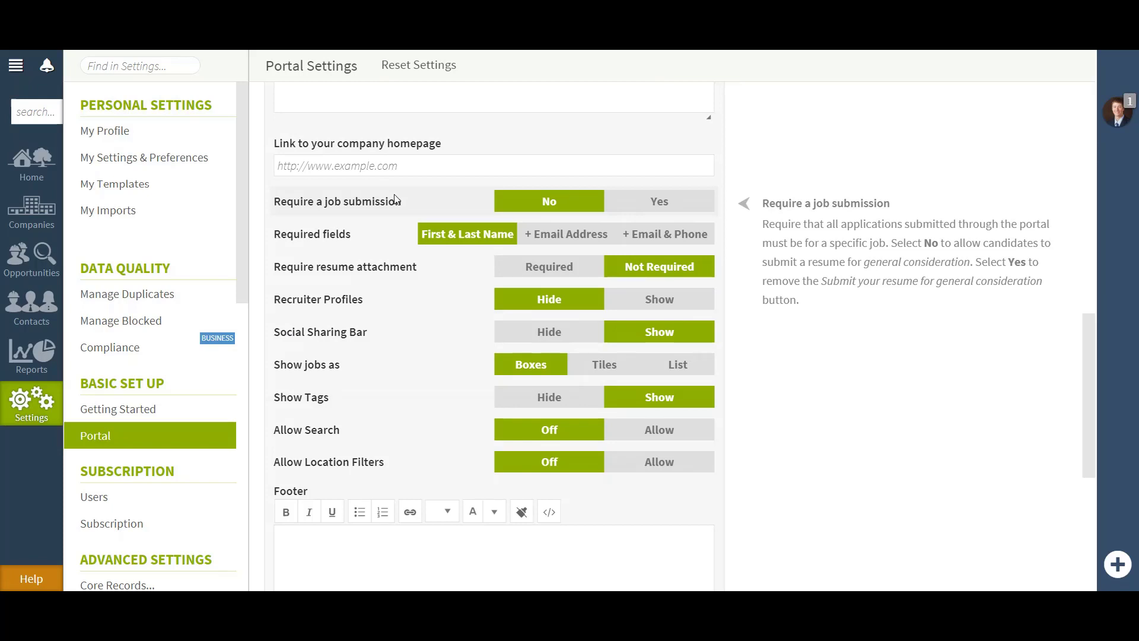
mouse_move(524, 242)
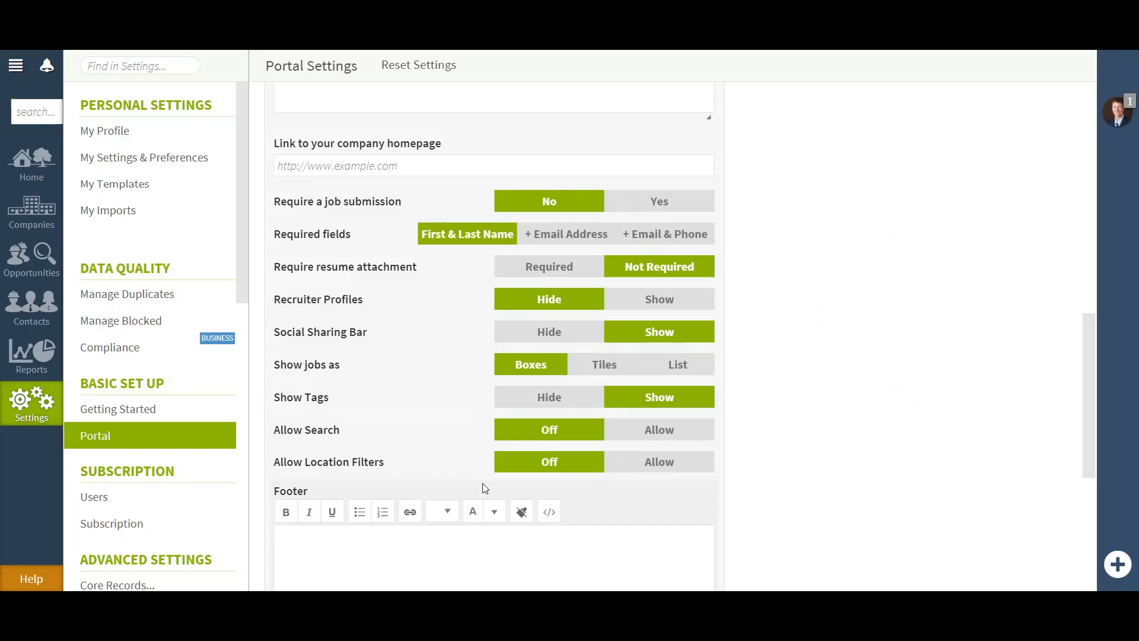
scroll(483, 485, "down", 2)
scroll(483, 486, "down", 5)
scroll(483, 486, "up", 10)
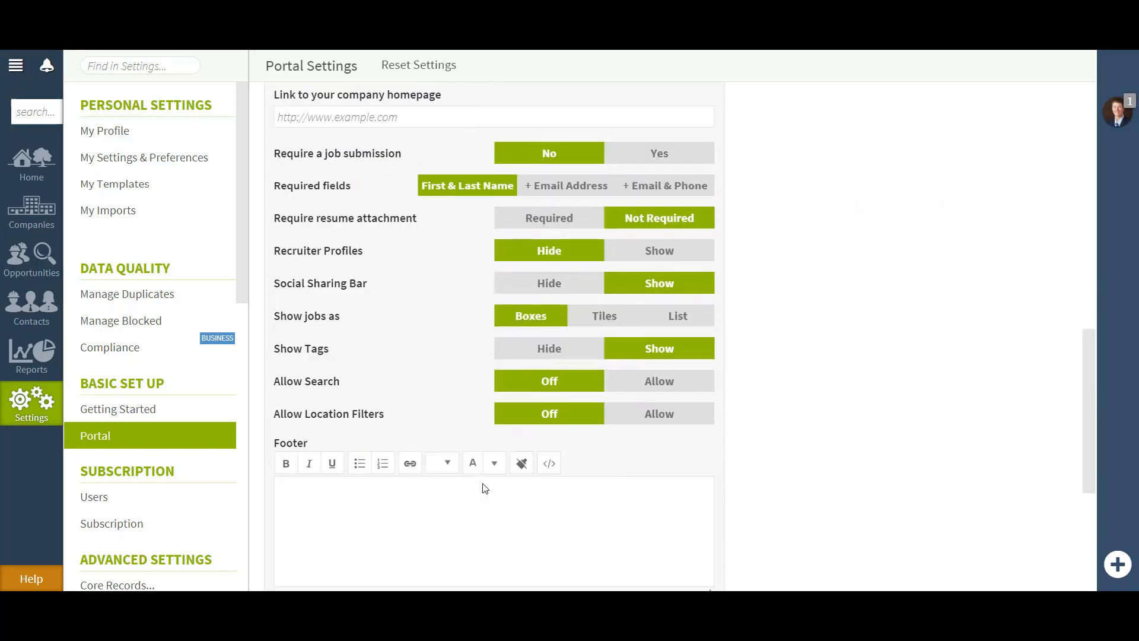
scroll(485, 488, "up", 10)
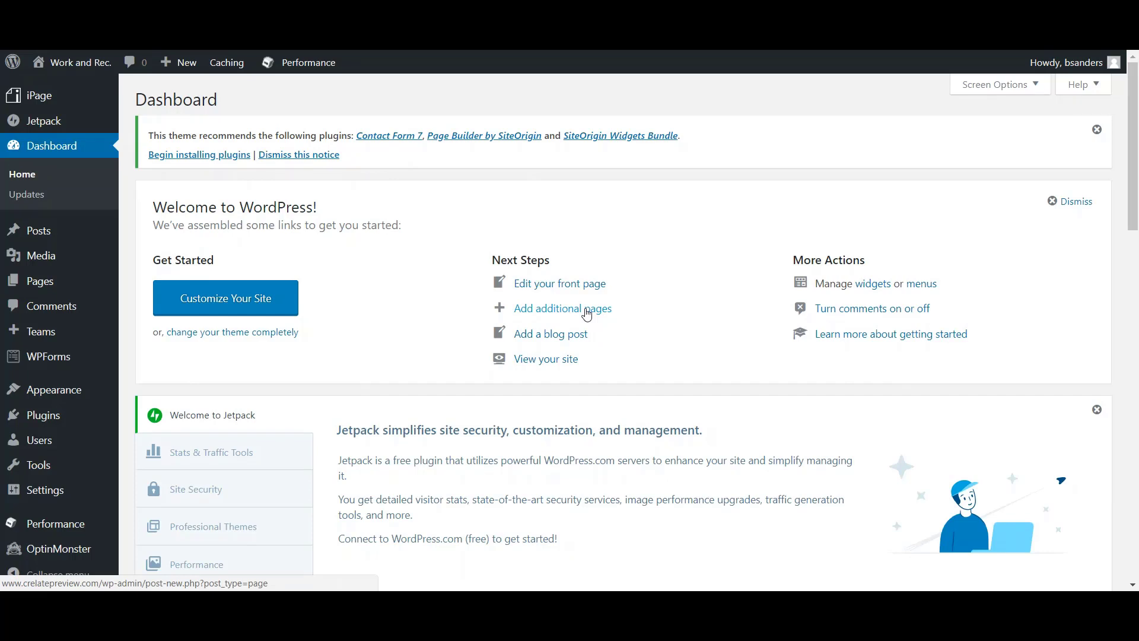
Bring up the Pages submenu in the WordPress dashboard sidebar
mouse_move(69, 281)
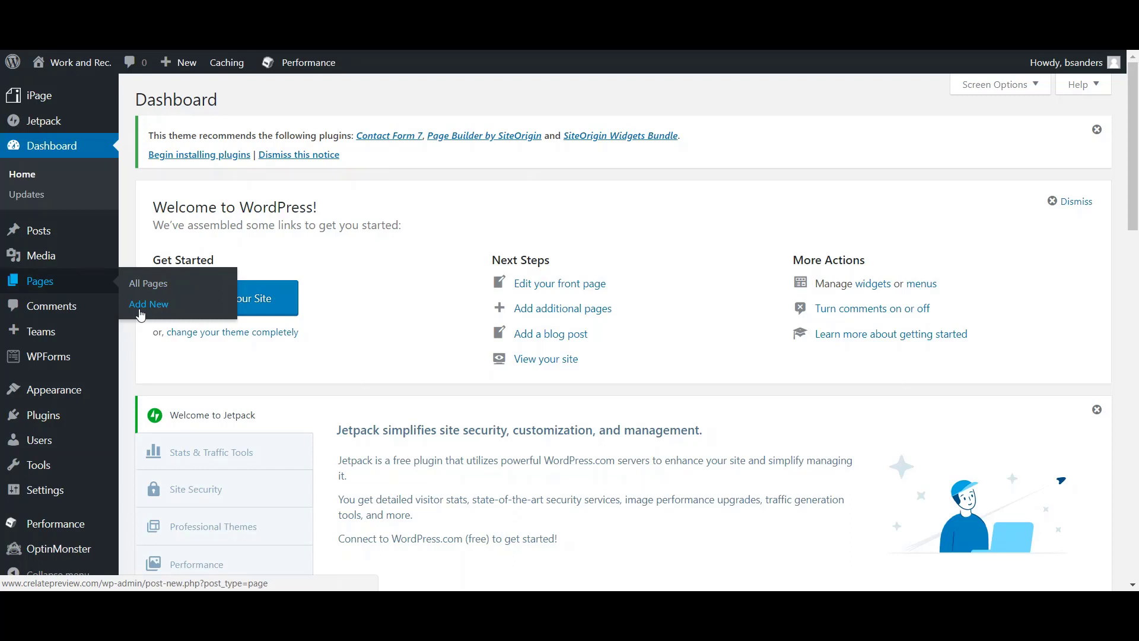
Open the Careers page for editing from All Pages
left_click(149, 287)
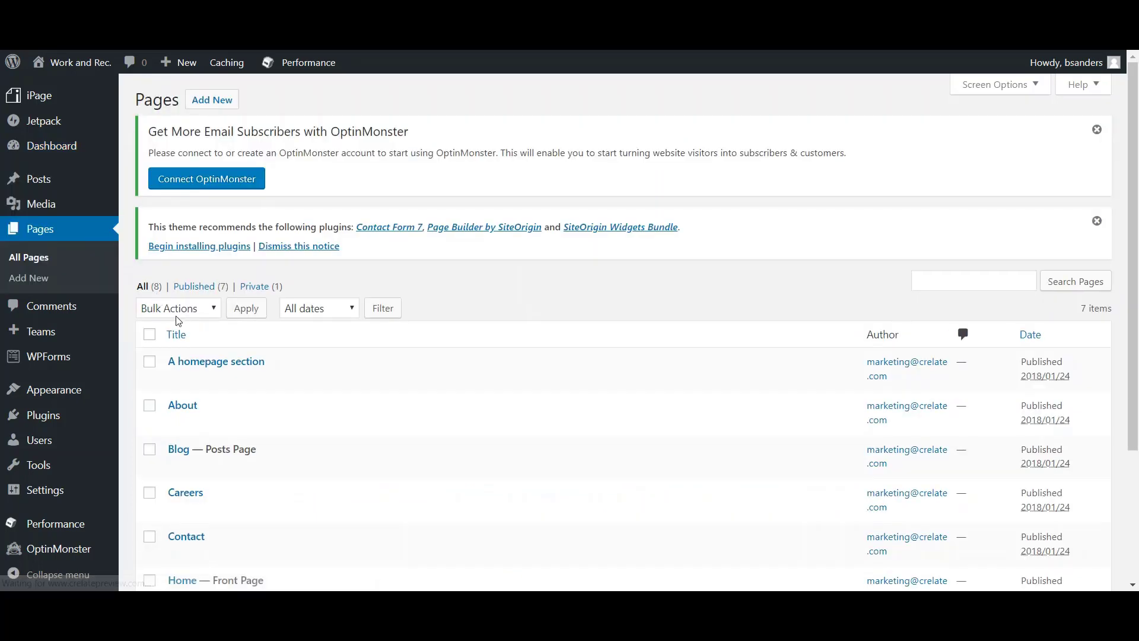
scroll(178, 332, "down", 3)
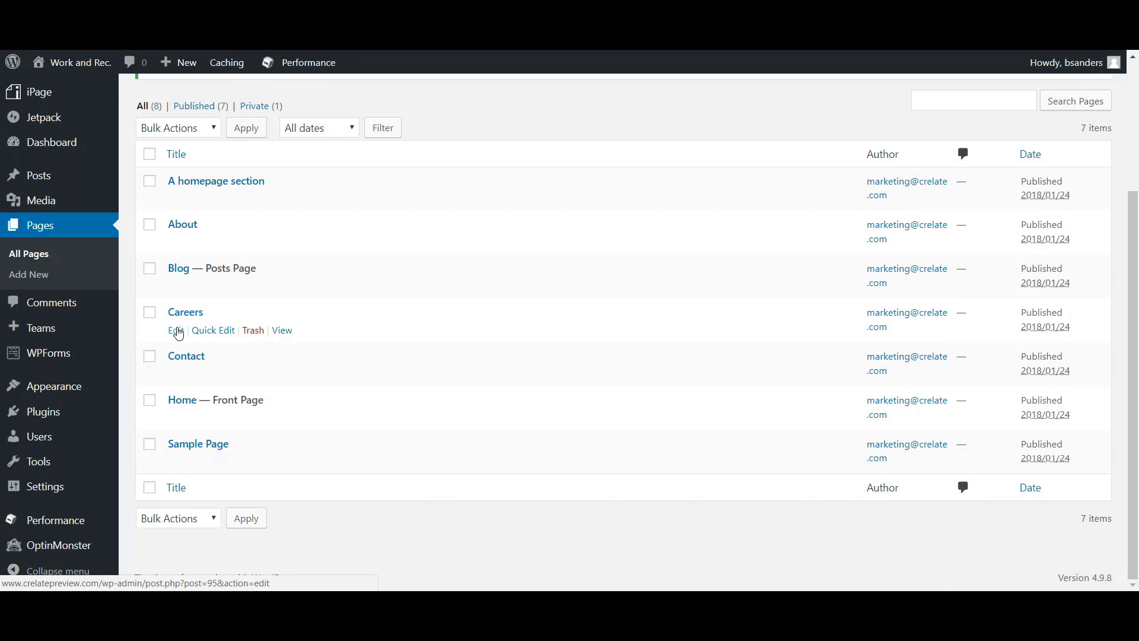
left_click(176, 330)
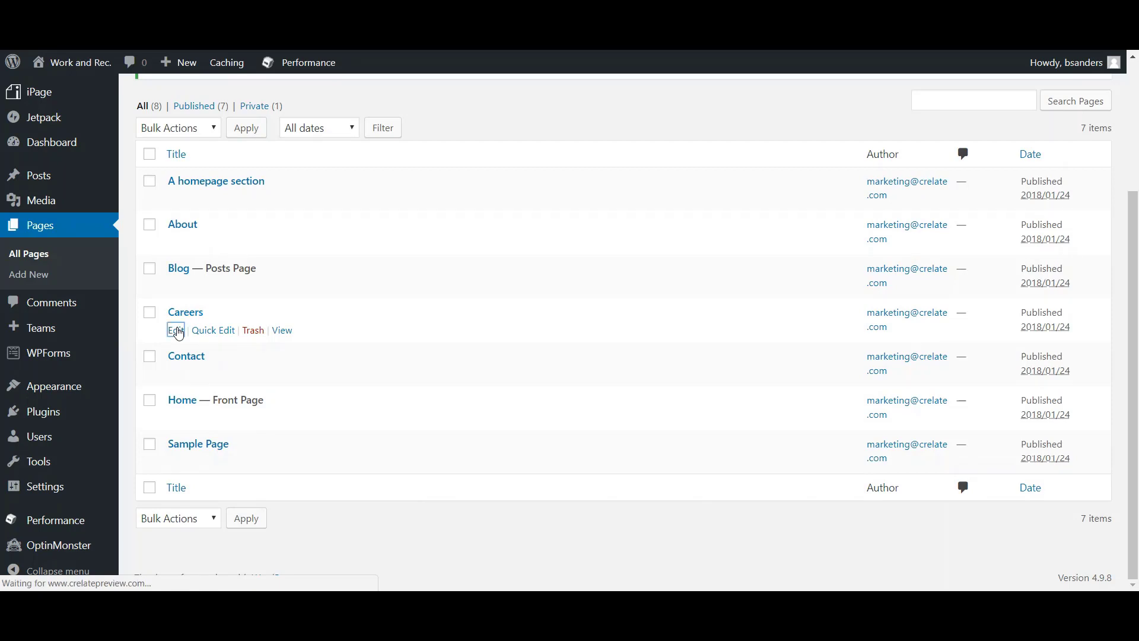
Switch the Careers editor to the Text tab with the caret in the empty body
scroll(451, 363, "down", 1)
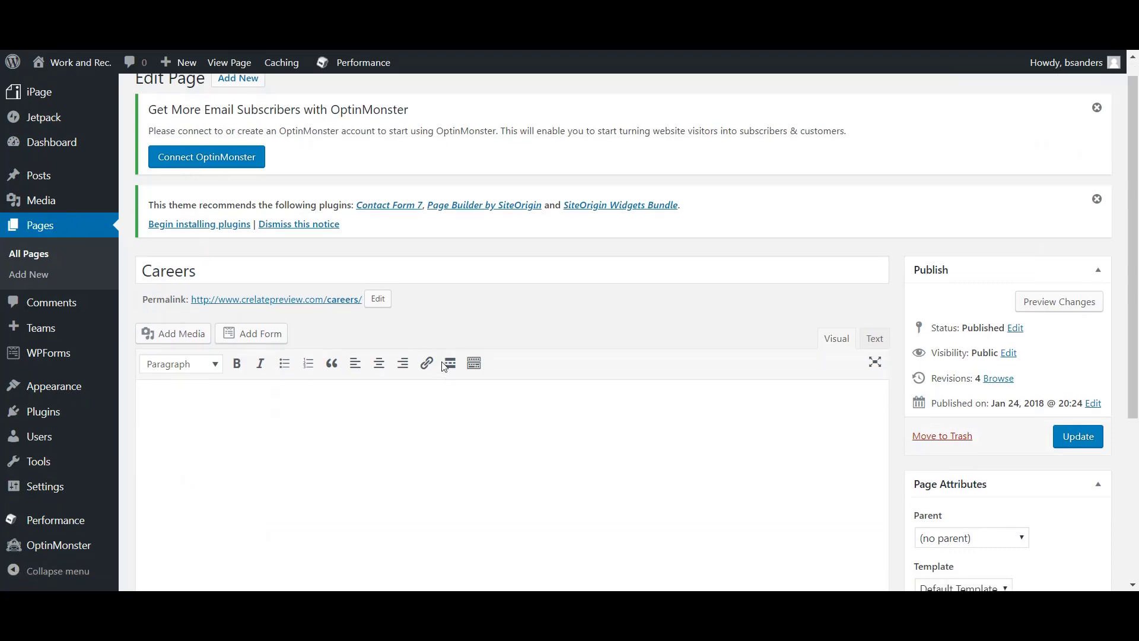
scroll(443, 366, "down", 3)
scroll(443, 361, "up", 1)
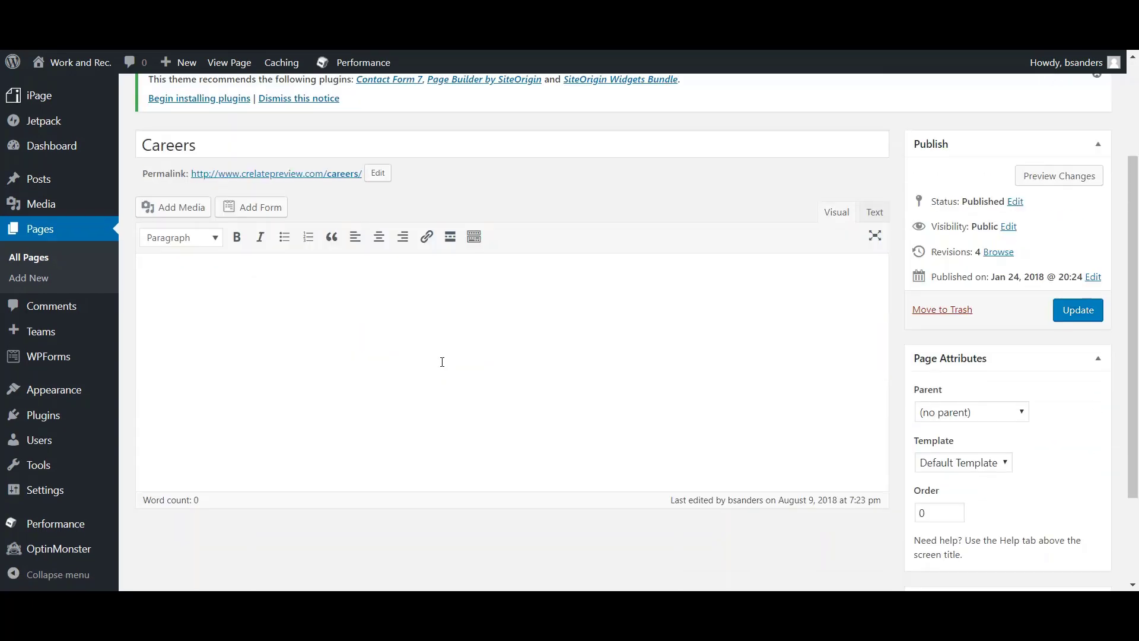
left_click(883, 215)
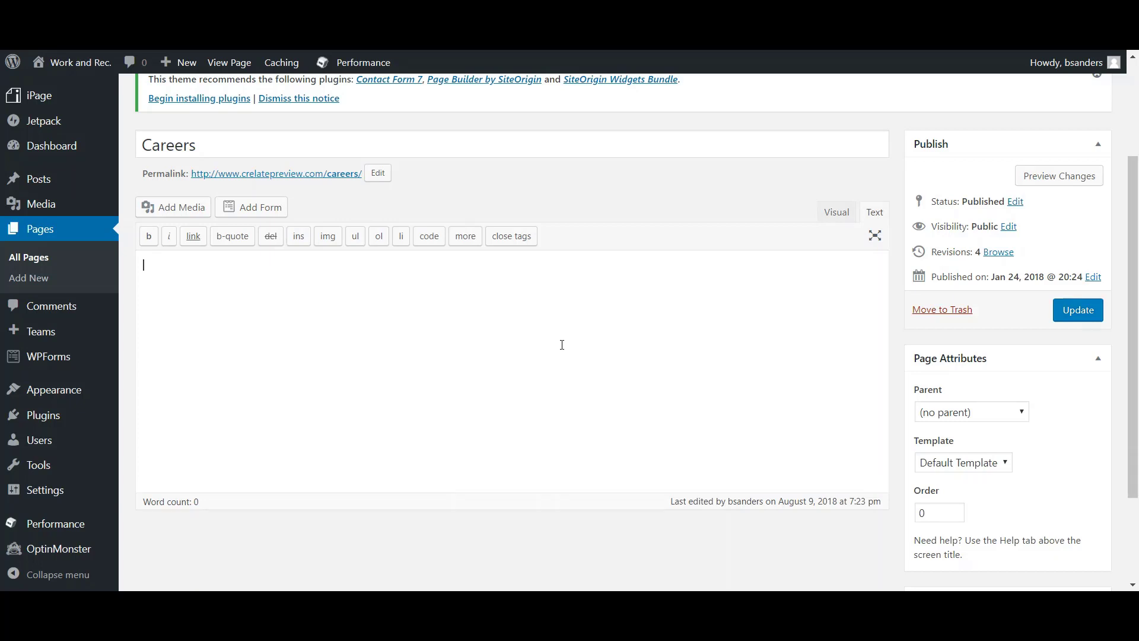
left_click(562, 368)
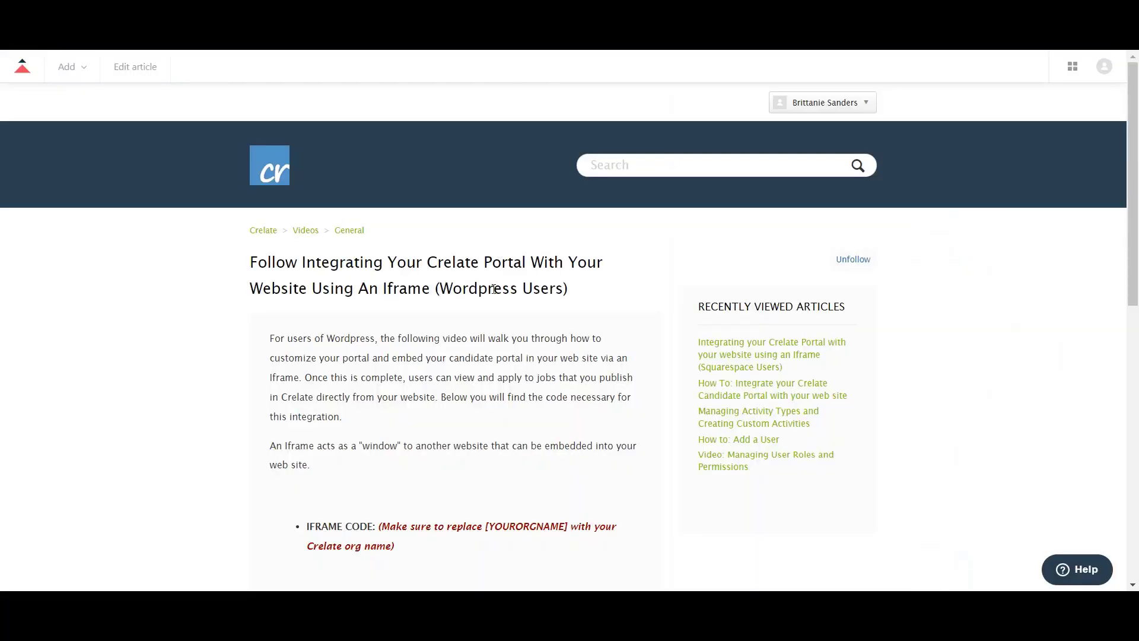
Copy the div/iframe lines from the help article's IFRAME CODE block
scroll(492, 289, "down", 7)
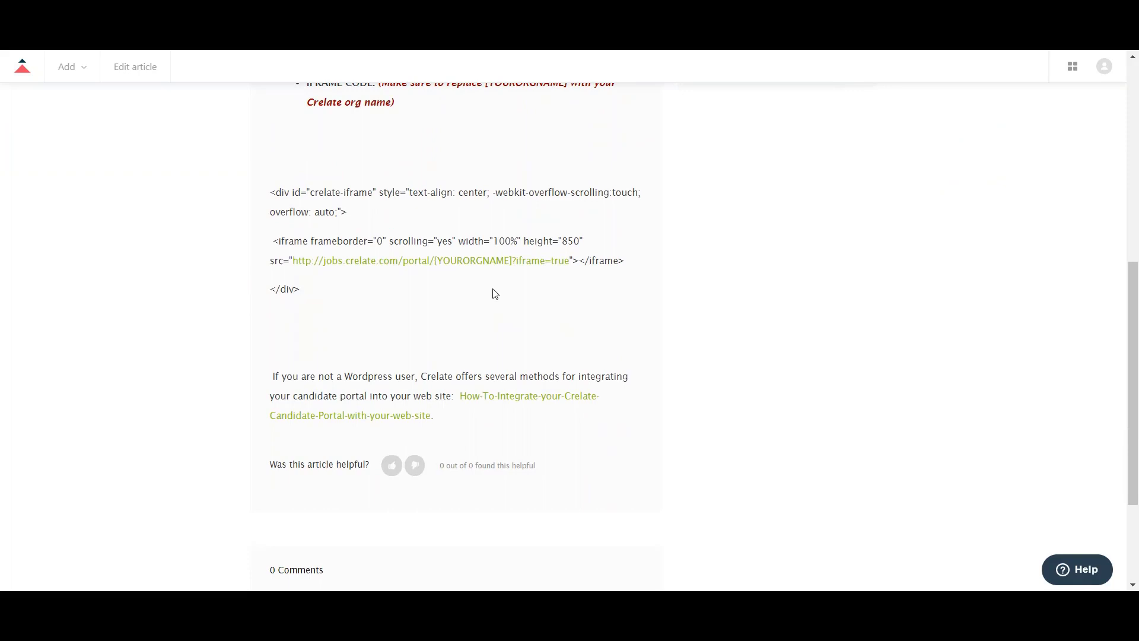
left_click_drag(307, 285, 261, 196)
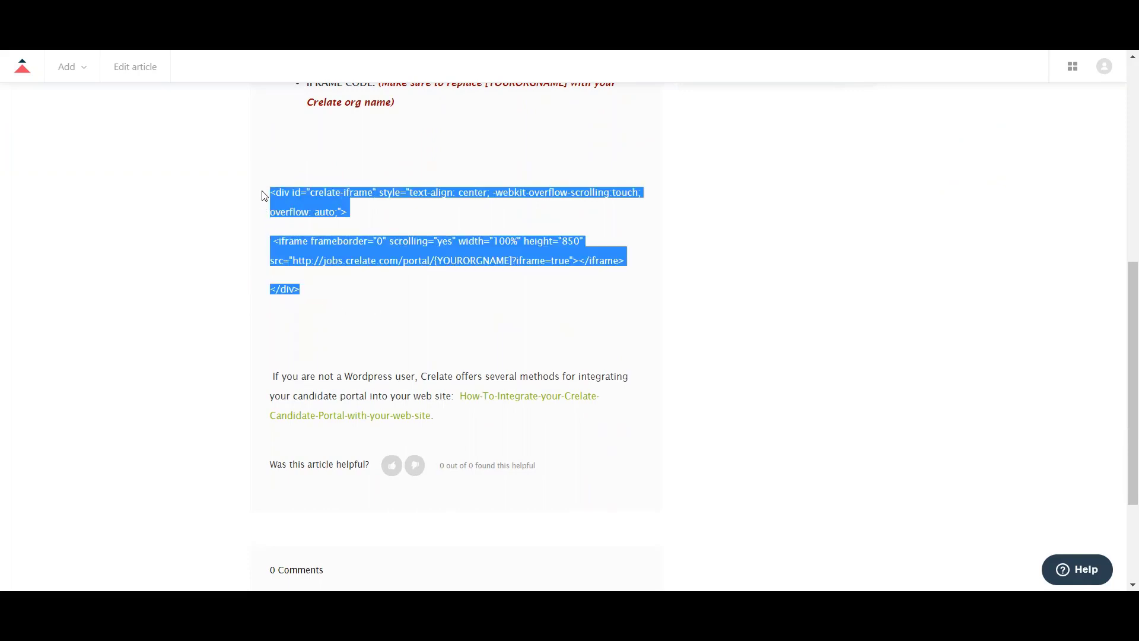
right_click(300, 193)
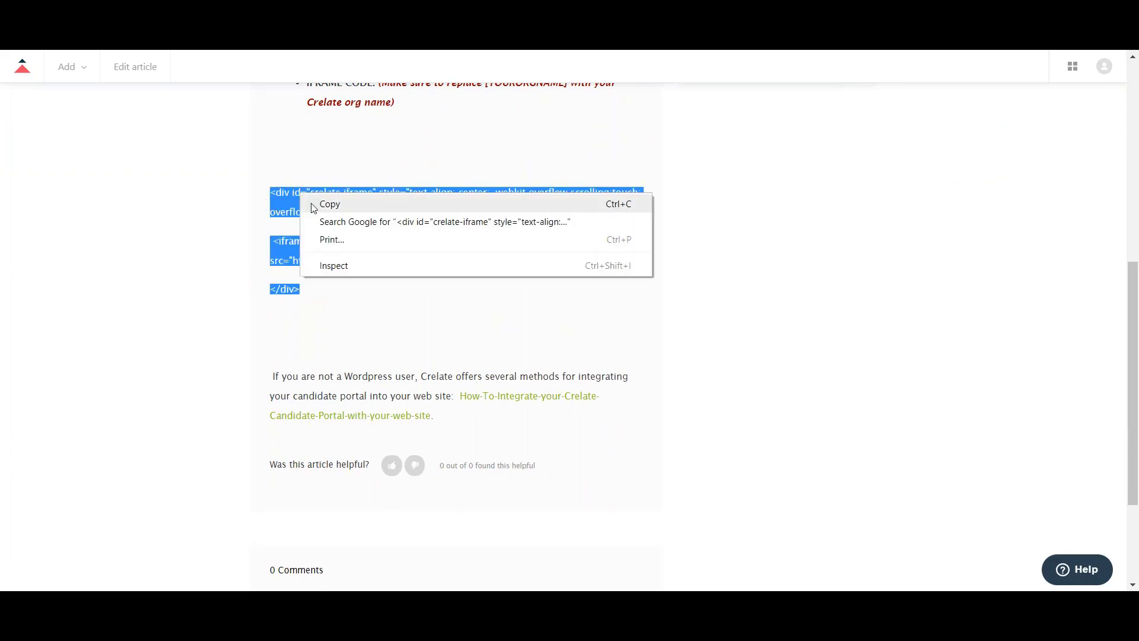
left_click(538, 151)
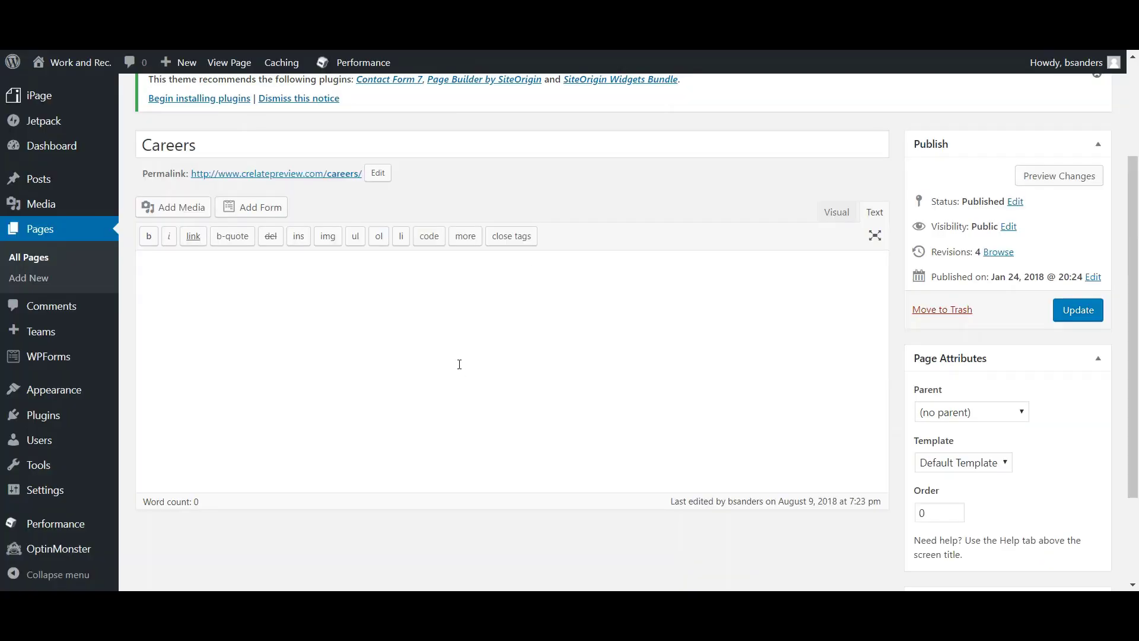
Paste the iframe code into the Careers page and switch to Visual to render the portal
type("<div id=\"crelate-iframe\" style=\"text-align: center; -webkit-overflow-scrolling: touch; overflow: auto;\">  <iframe src=\"http://jobs.crelate.com/portal/brittanietraining?iframe=true\" width=\"100%\" height=\"900\" frameborder=\"0\" scrolling=\"yes\"><span data-mce-type=\"bookmark\" style=\"display: inline-block; width: 0px; overflow: hidden; line-height: 0;\" class=\"mce_SELRES_start\"></span> </iframe>  </div>")
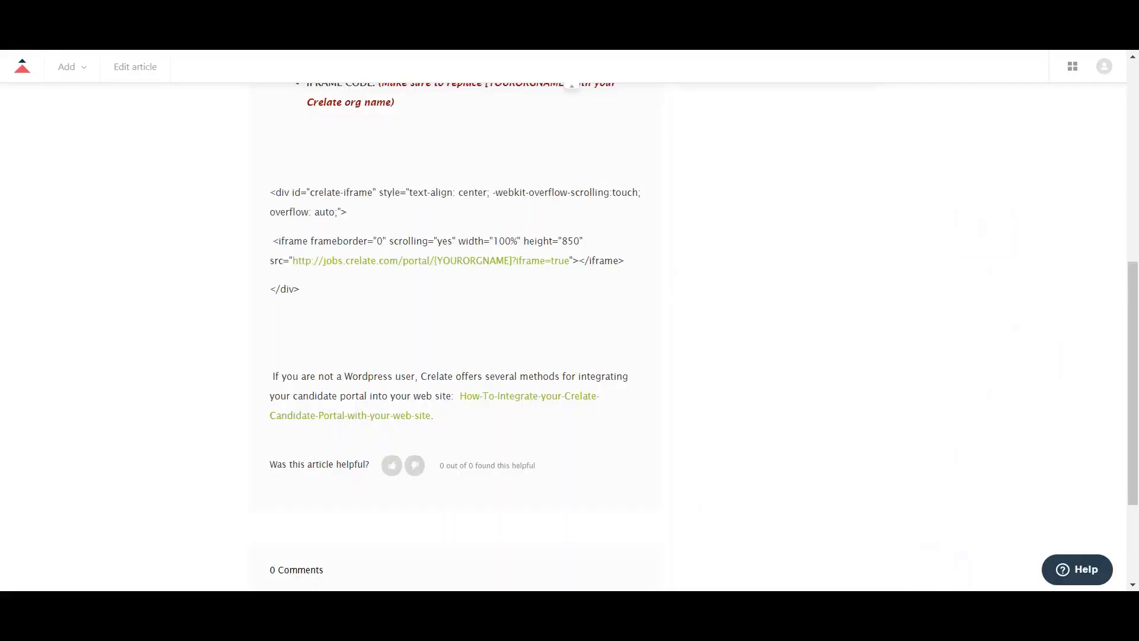
scroll(325, 261, "up", 2)
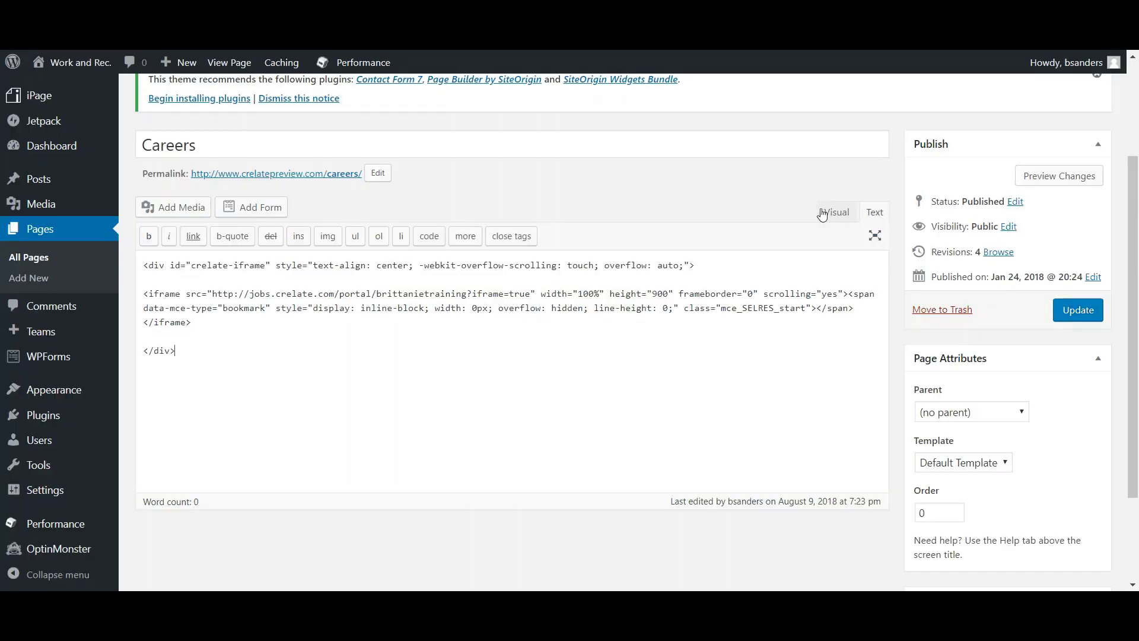
left_click(822, 213)
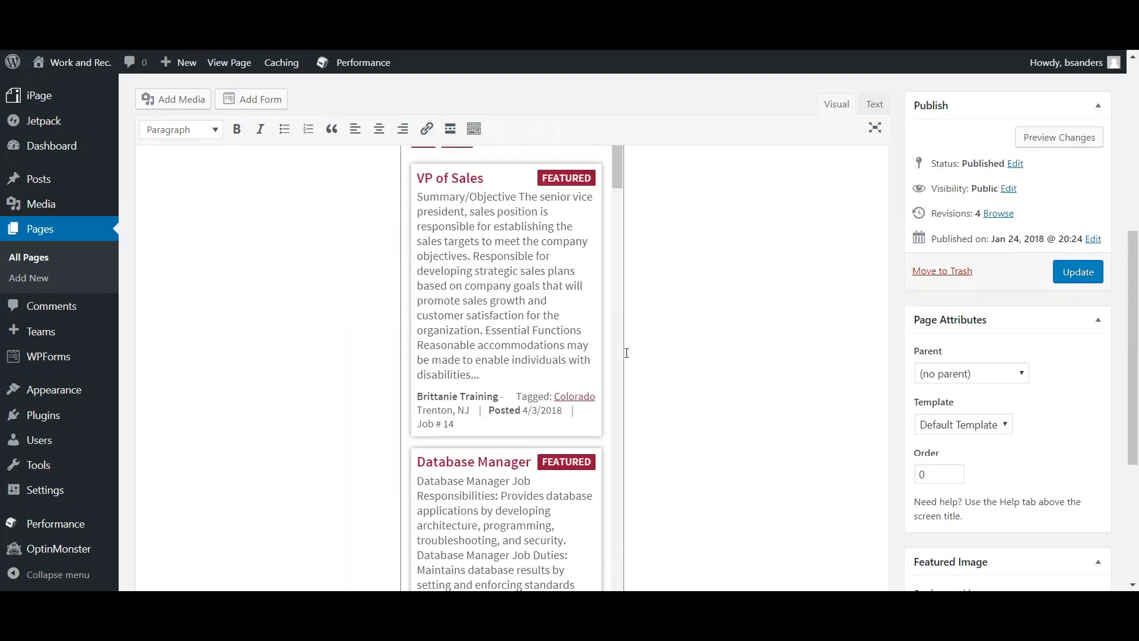
scroll(625, 332, "up", 3)
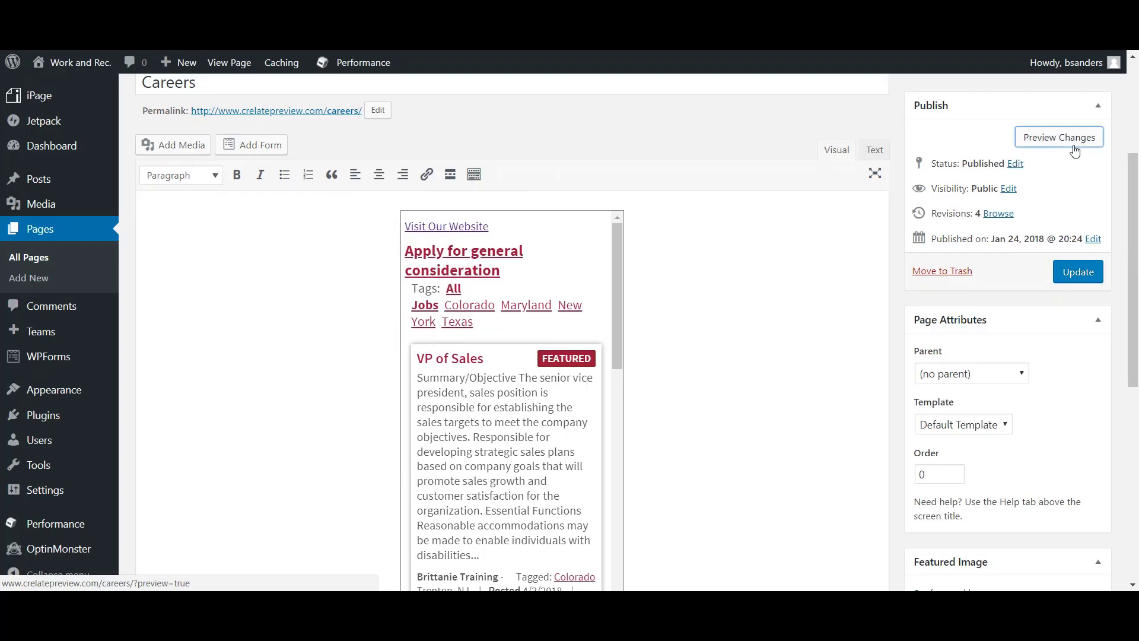
left_click(1058, 137)
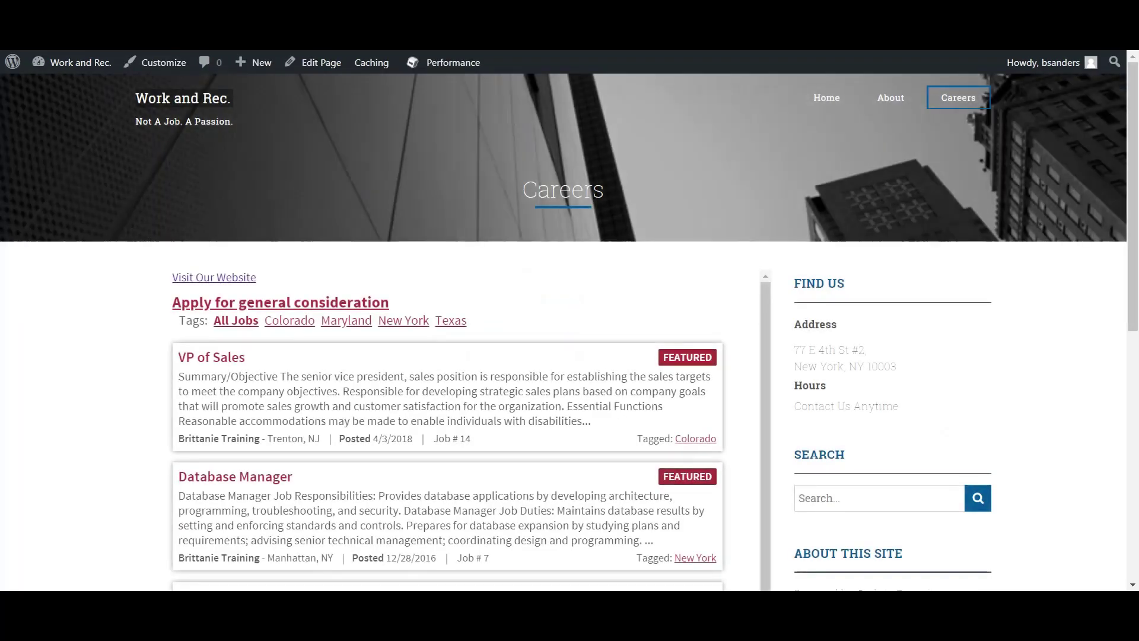
scroll(746, 341, "down", 4)
scroll(734, 358, "up", 4)
scroll(107, 386, "down", 4)
scroll(107, 385, "up", 3)
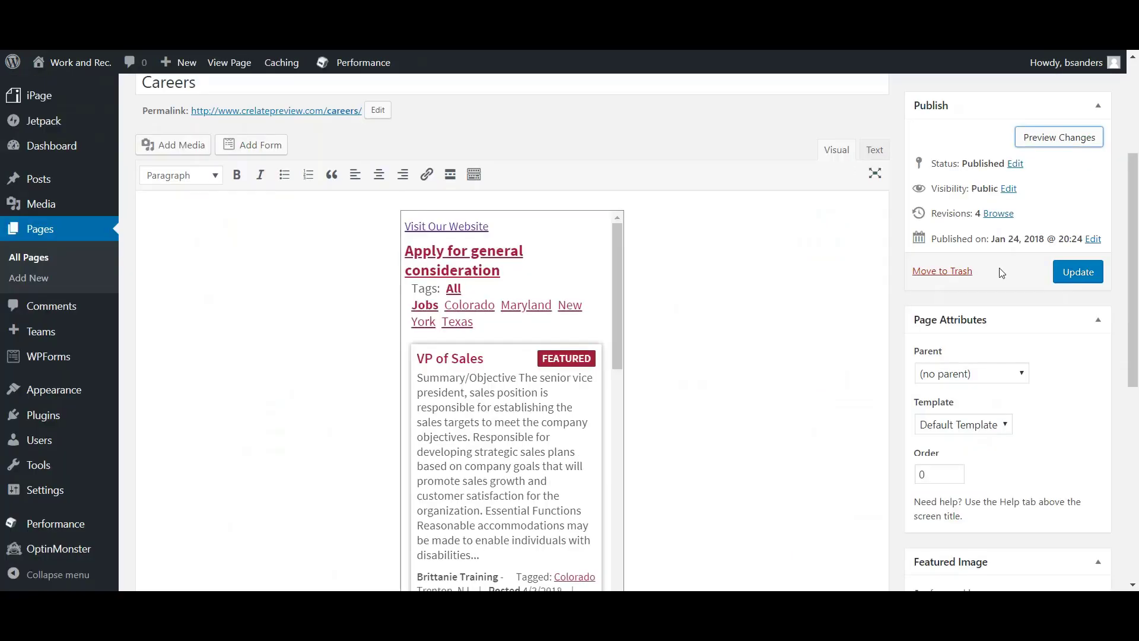
Update the Careers page, then go to Appearance > Menus
left_click(1079, 271)
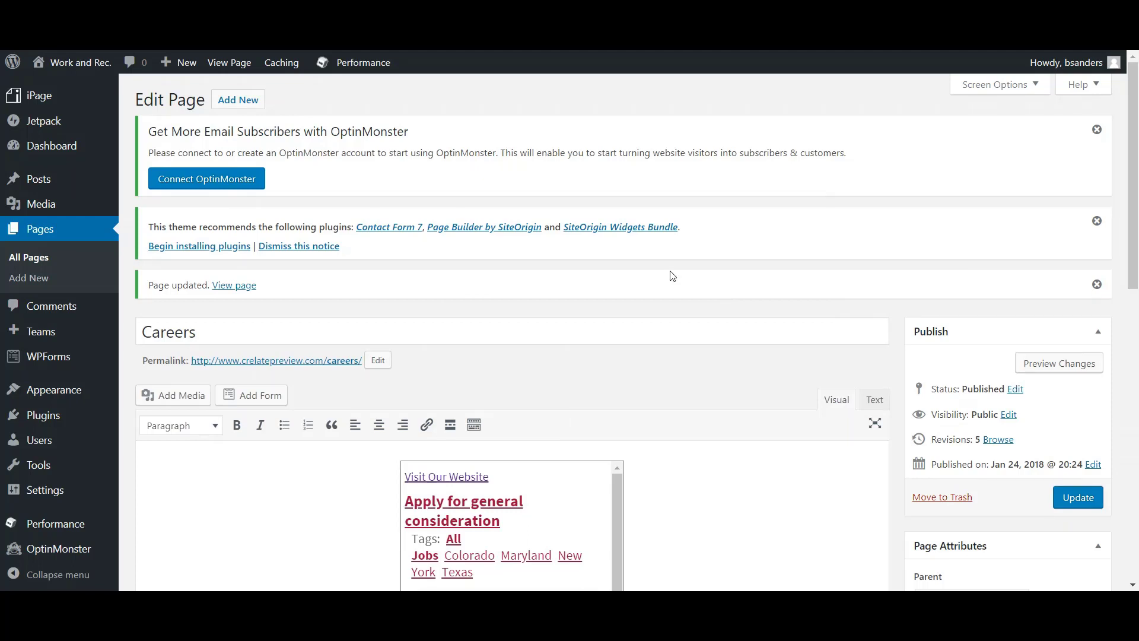
mouse_move(77, 389)
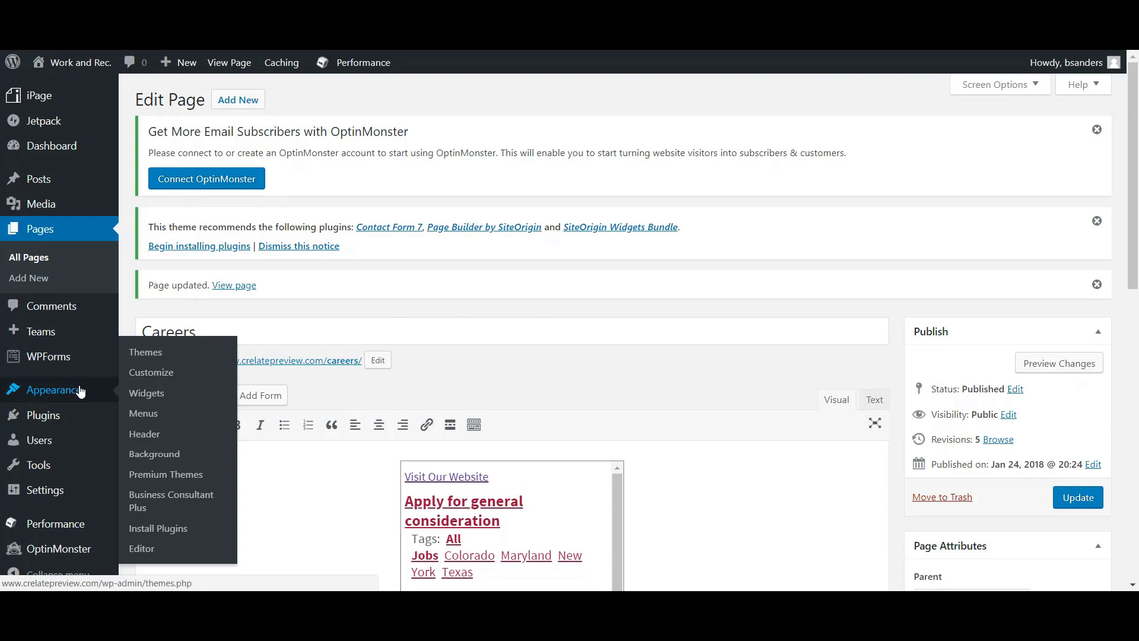
left_click(153, 418)
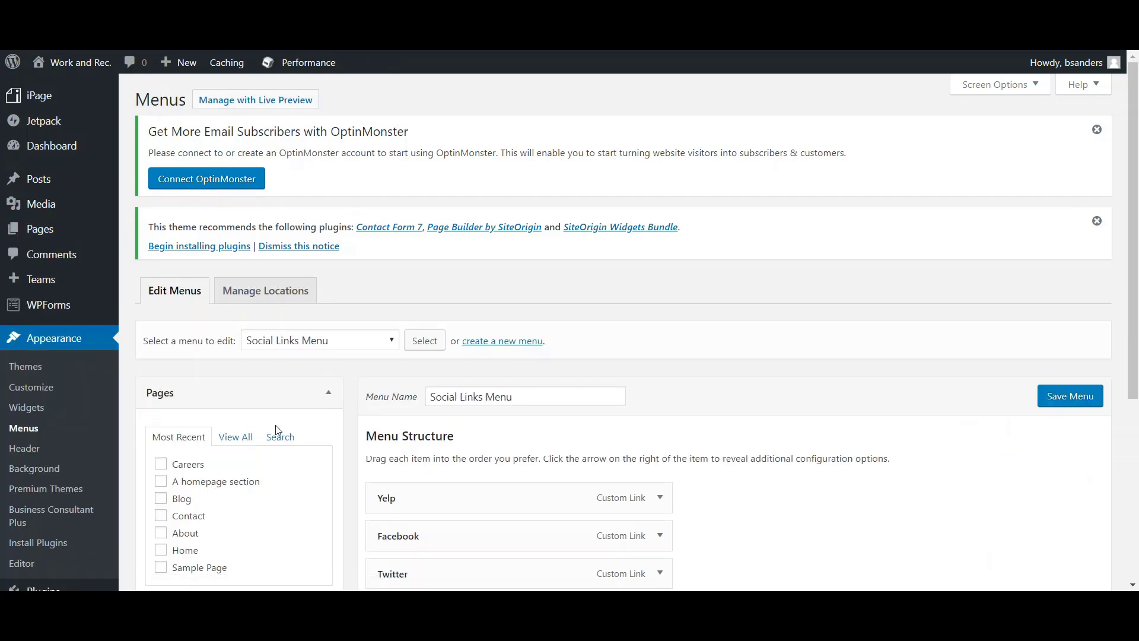
Look over the Social Links Menu and expand the 'Select a menu to edit' list
scroll(391, 368, "down", 5)
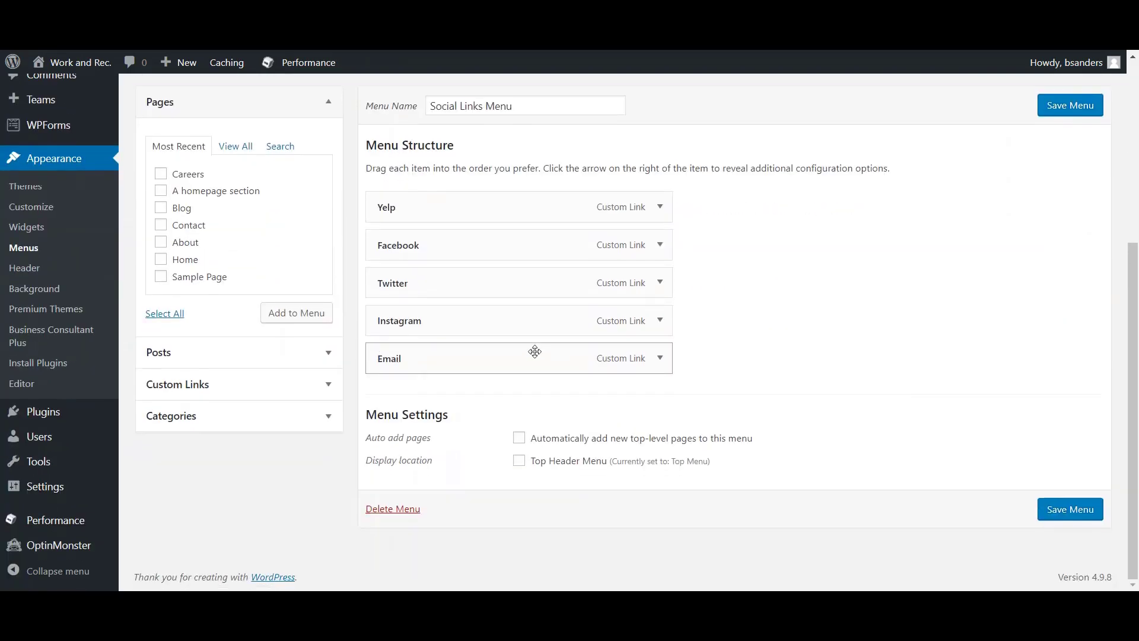
scroll(374, 320, "up", 1)
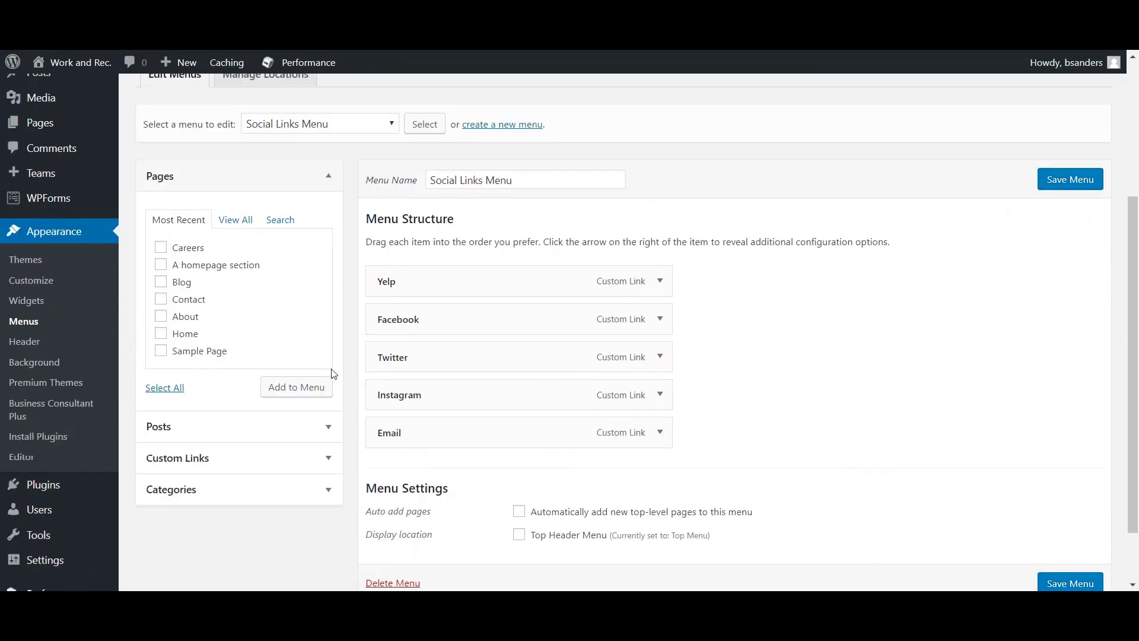
scroll(333, 374, "down", 1)
scroll(333, 373, "up", 2)
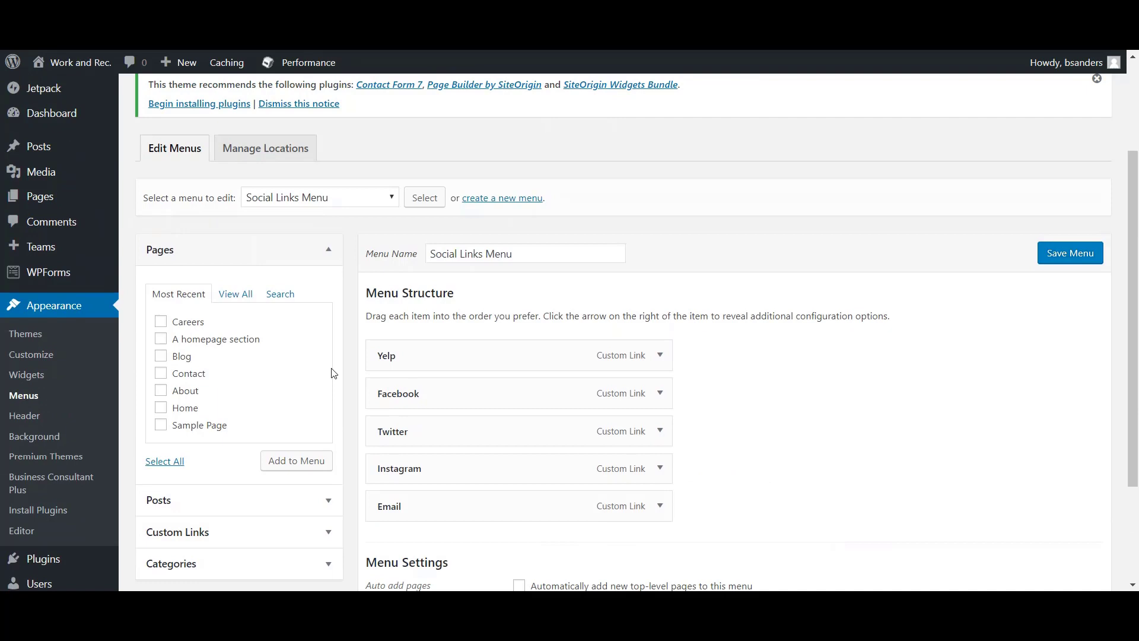
scroll(332, 374, "down", 1)
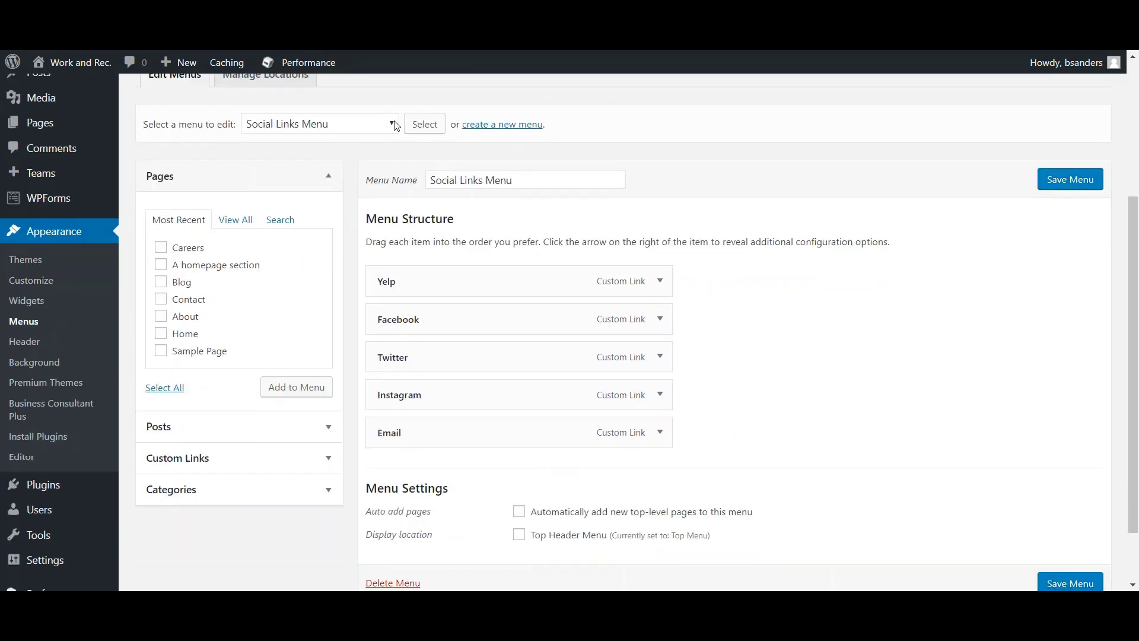
left_click(388, 124)
Select 'Top Menu (Top Header Menu)' from the menu dropdown to edit its Home, About and Careers items
left_click(375, 169)
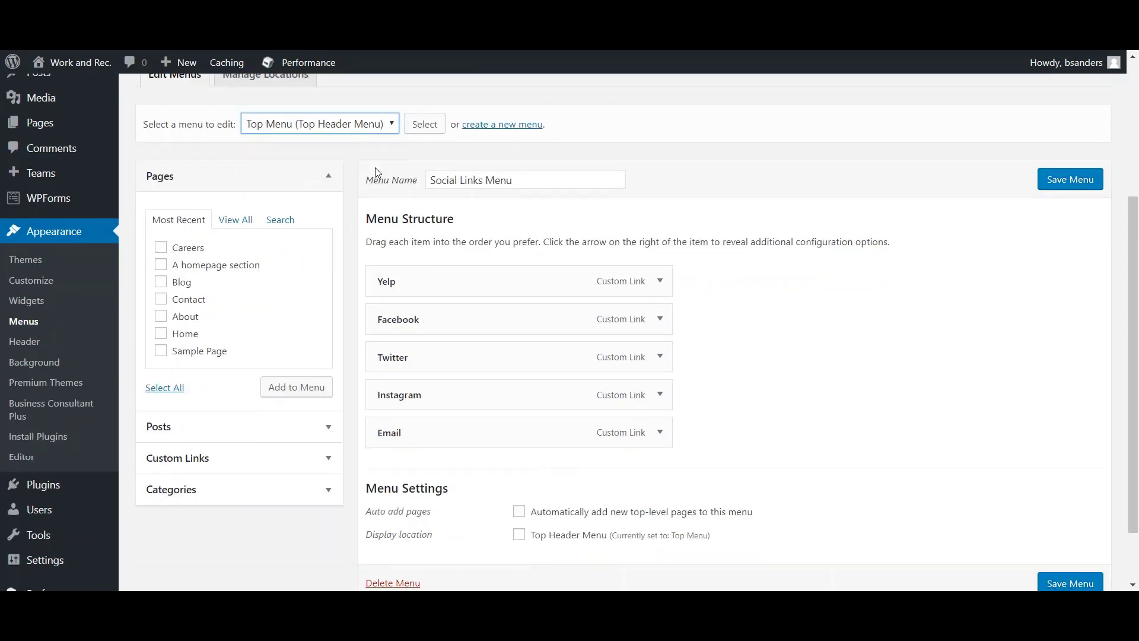
left_click(422, 128)
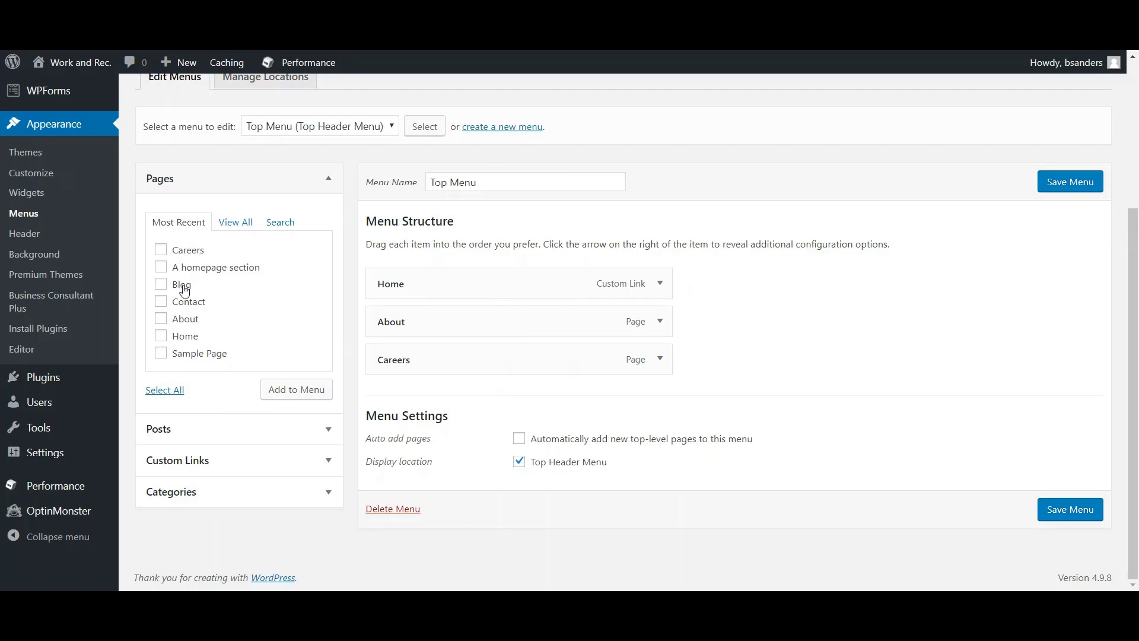
left_click(191, 302)
left_click(201, 355)
left_click(193, 309)
left_click(291, 389)
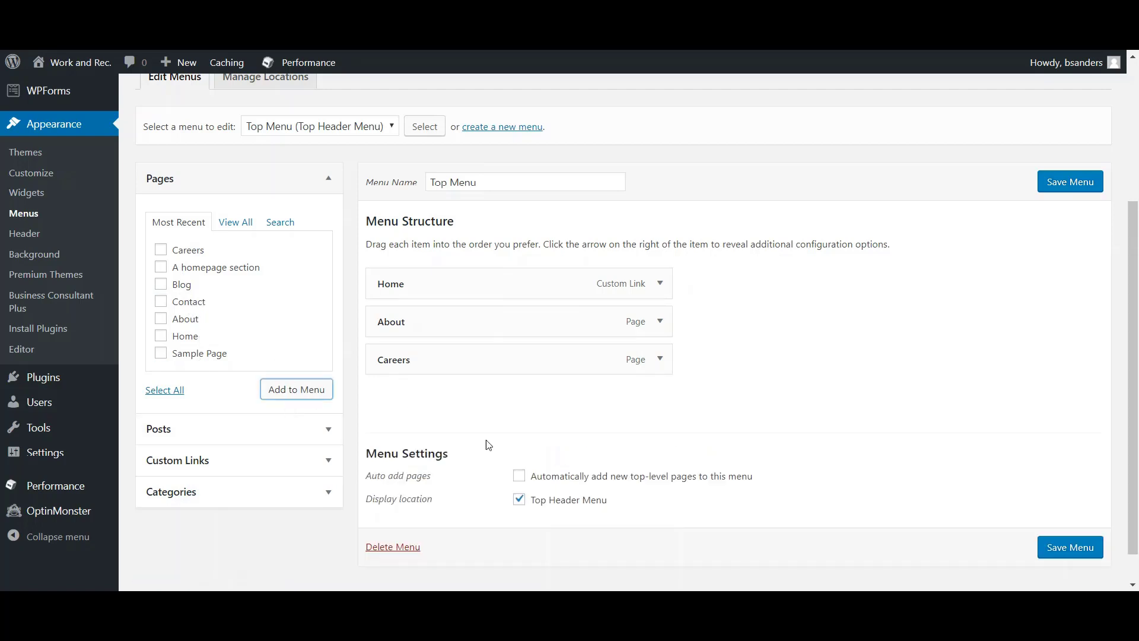
mouse_move(483, 400)
left_mouse_down()
mouse_move(481, 348)
mouse_move(476, 361)
mouse_move(424, 359)
mouse_move(484, 359)
mouse_move(471, 415)
left_mouse_up()
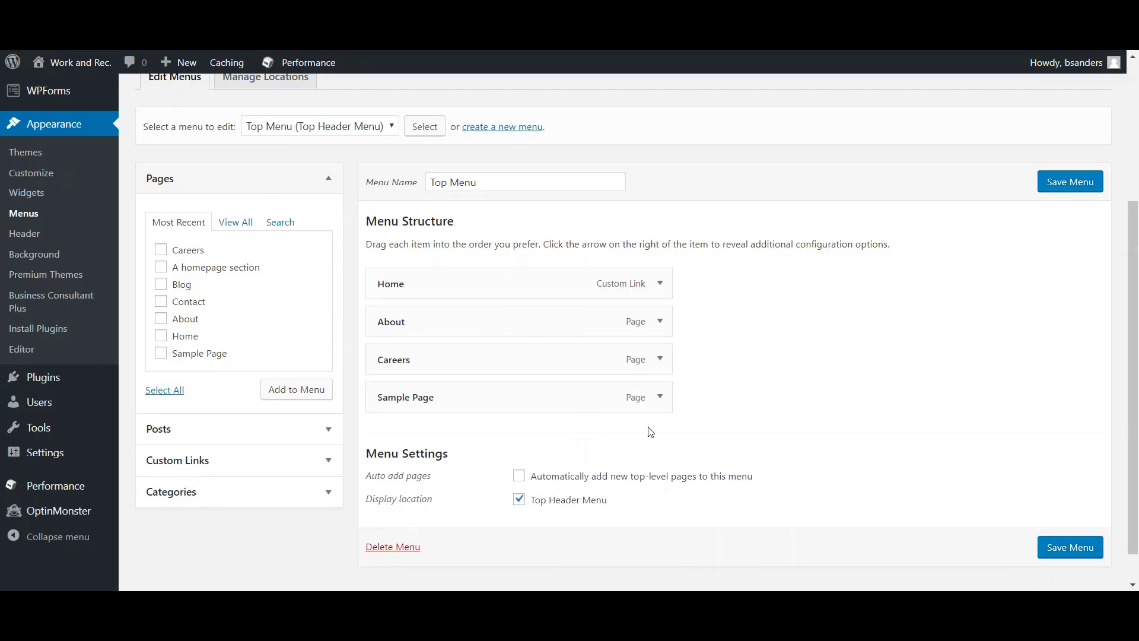
left_click(656, 399)
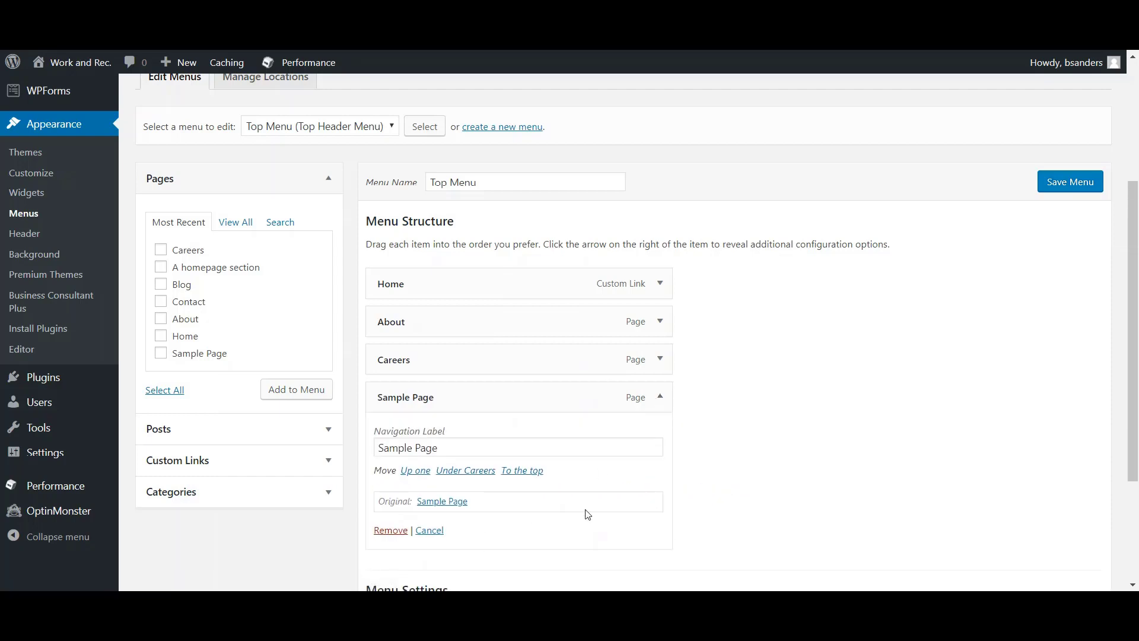
left_click(388, 529)
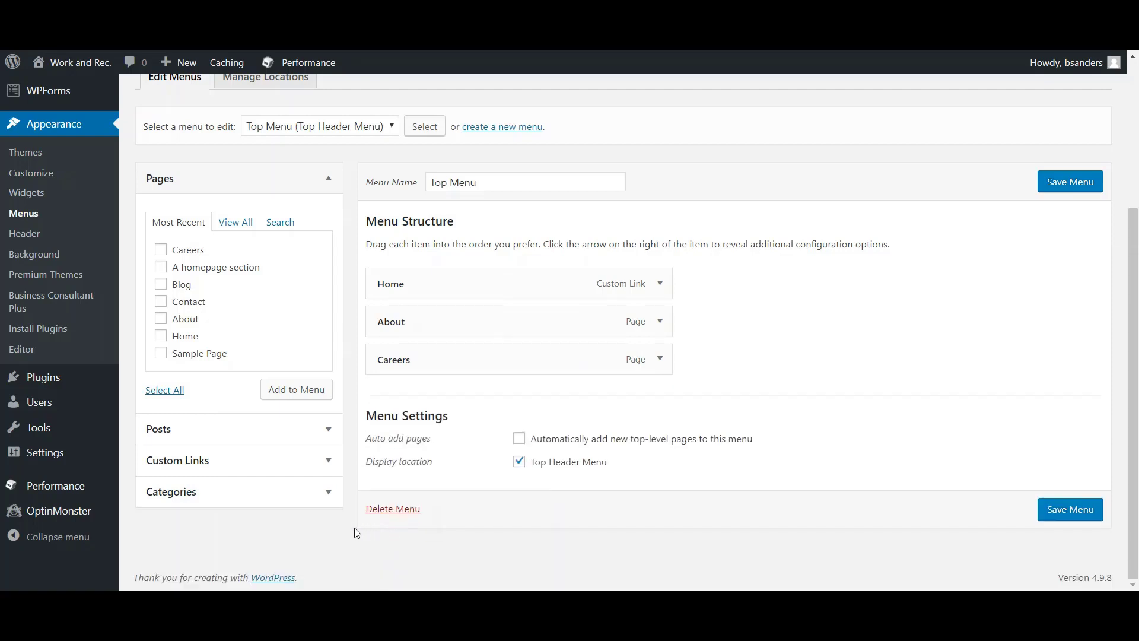
Save the Top Menu containing Home, About and Careers for the Top Header Menu location
left_click(1046, 500)
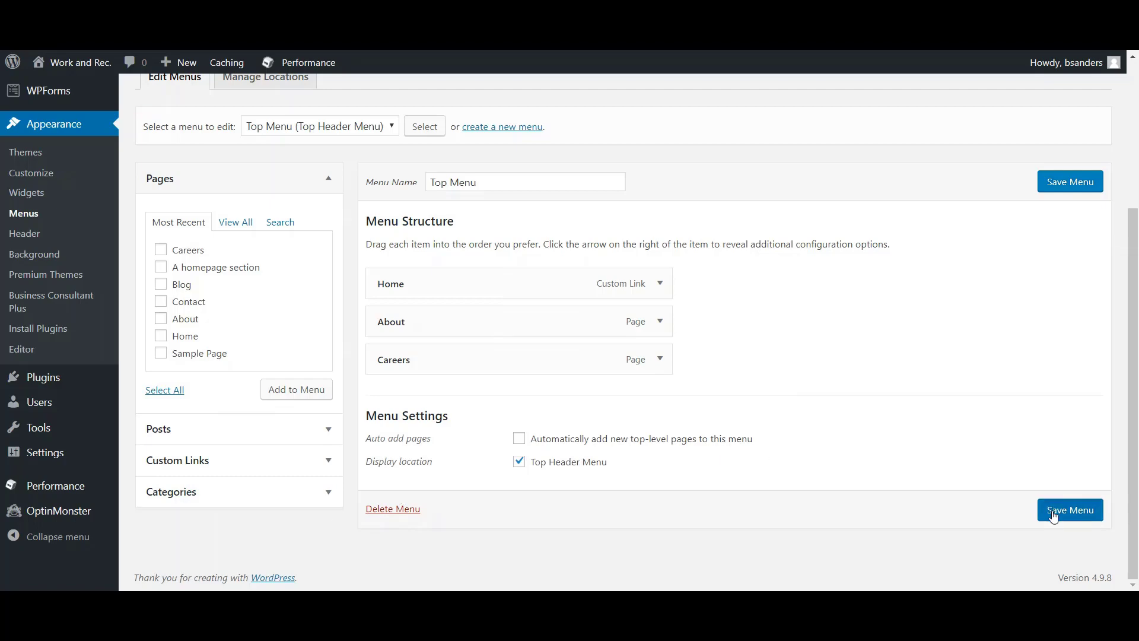